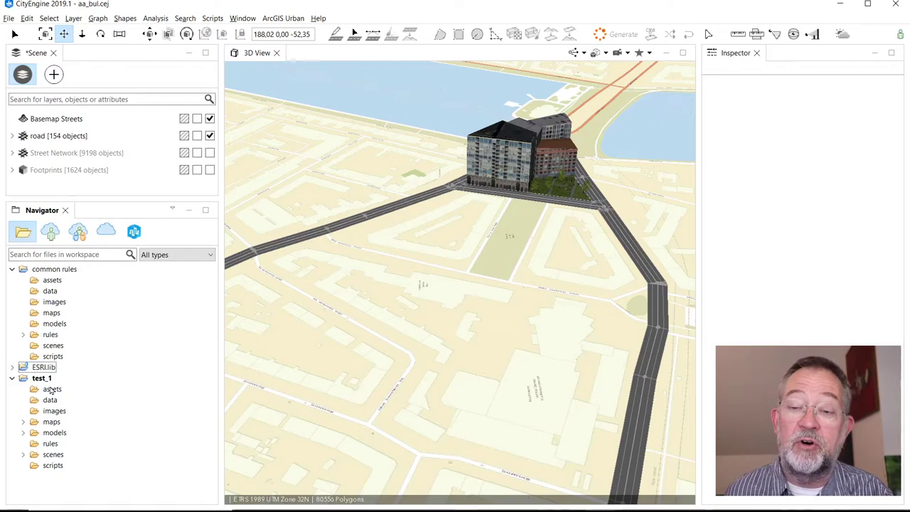
Glance at the PowerPoint slide show, then switch back to the aa_bul CityEngine scene.
key(alt+Tab)
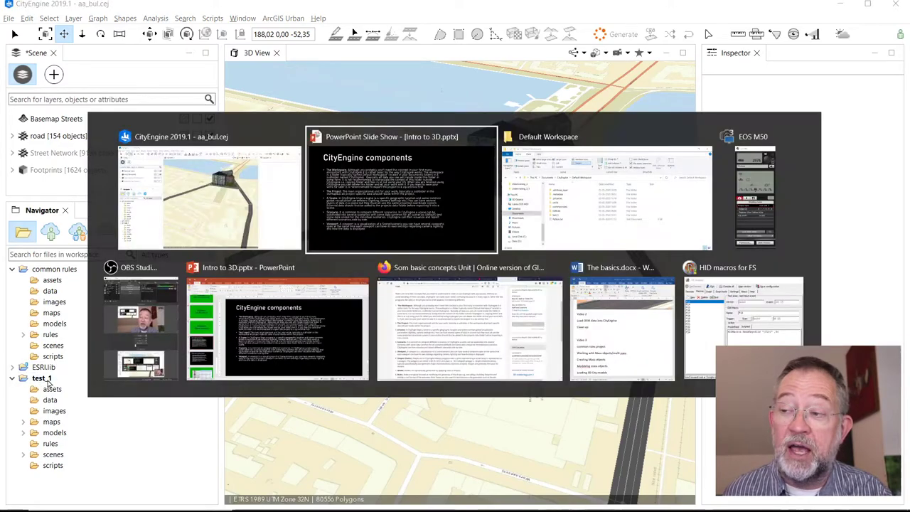
key(alt+Tab)
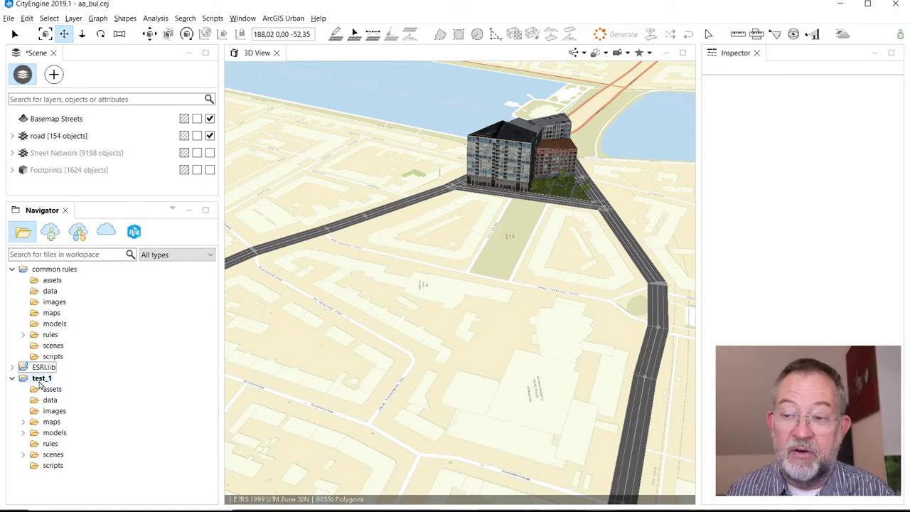
key(alt+Tab)
key(Tab)
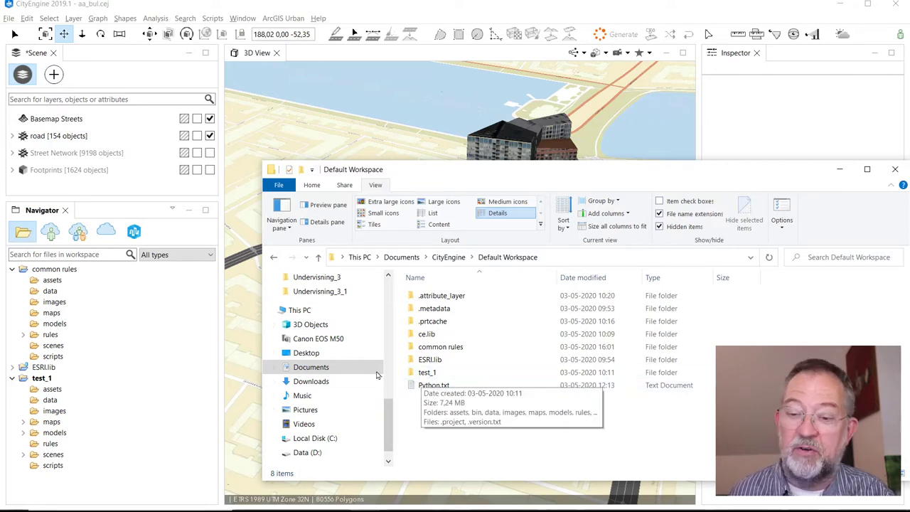
click(145, 394)
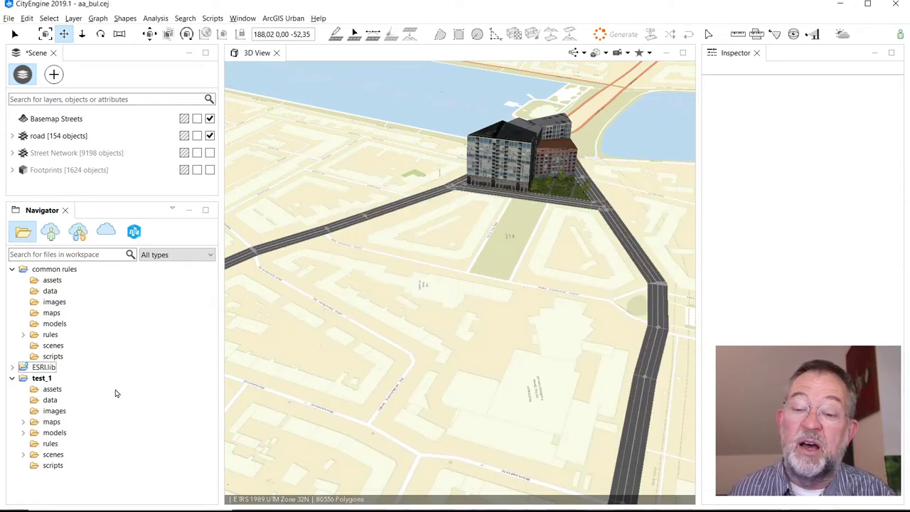
right_click(42, 379)
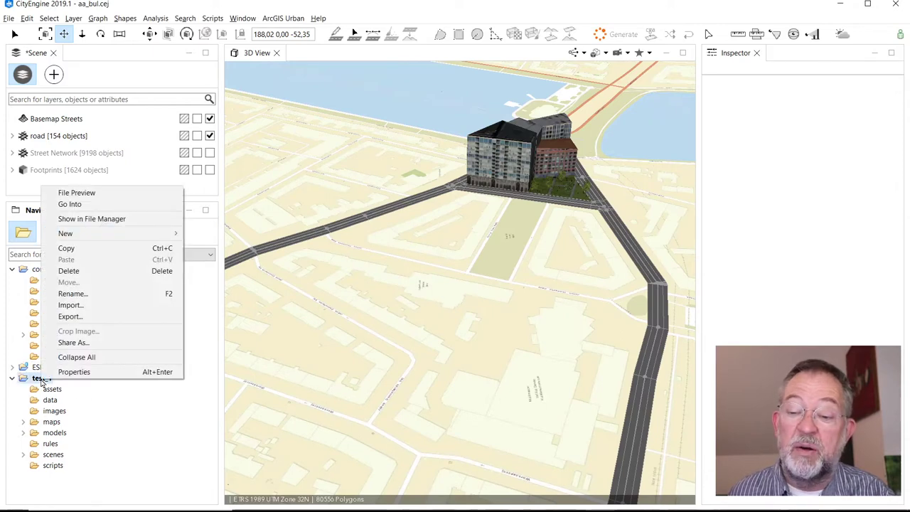
click(93, 321)
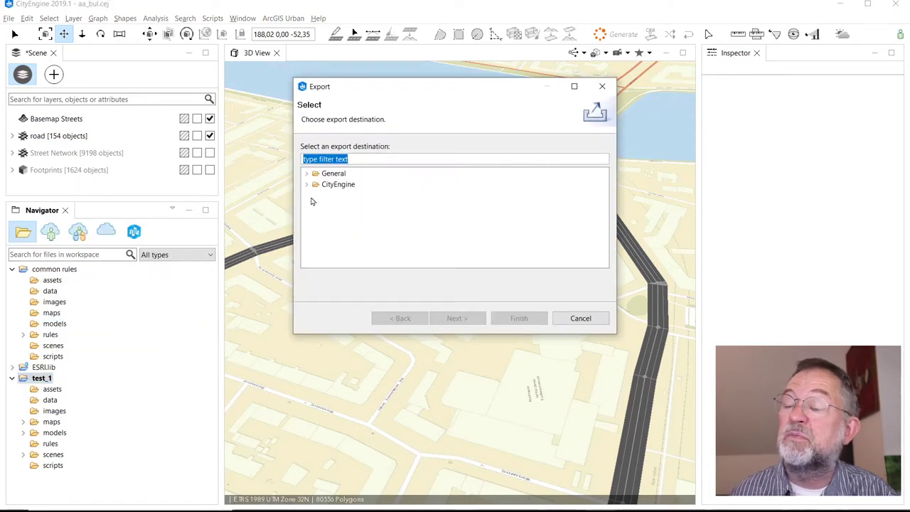
click(307, 174)
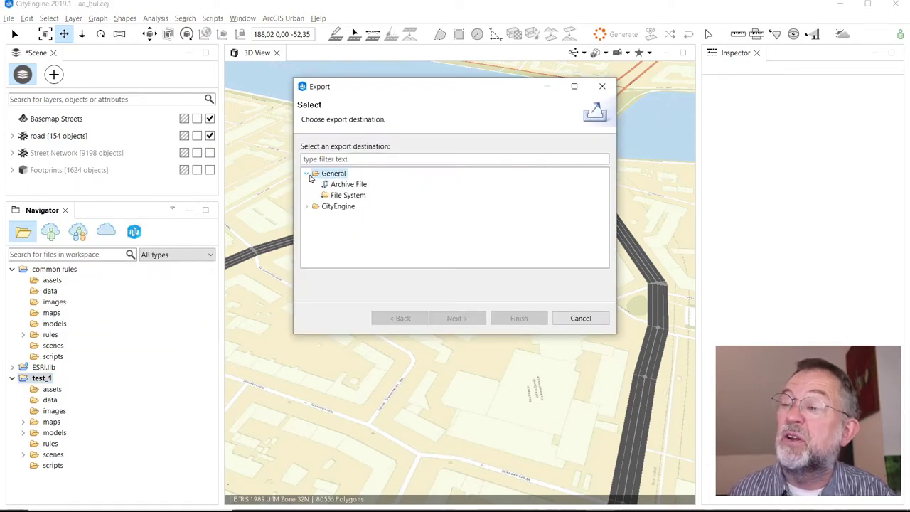
click(348, 185)
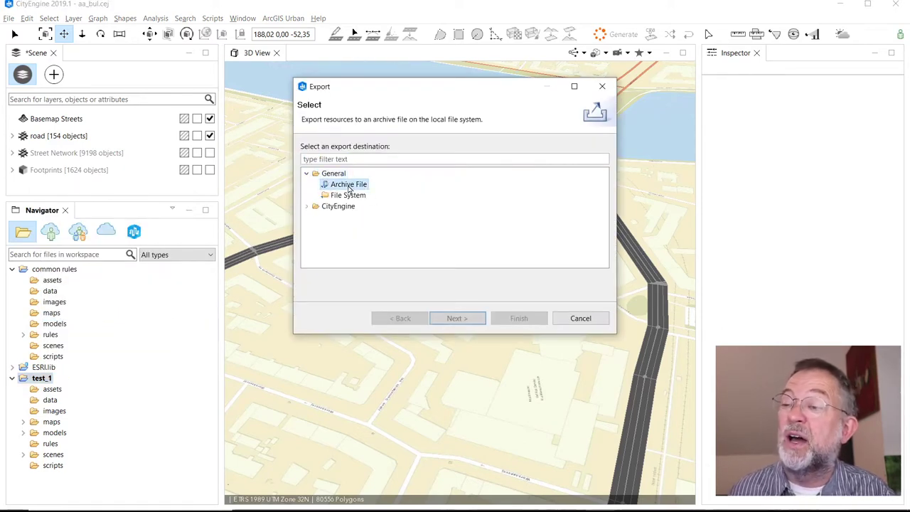
click(464, 323)
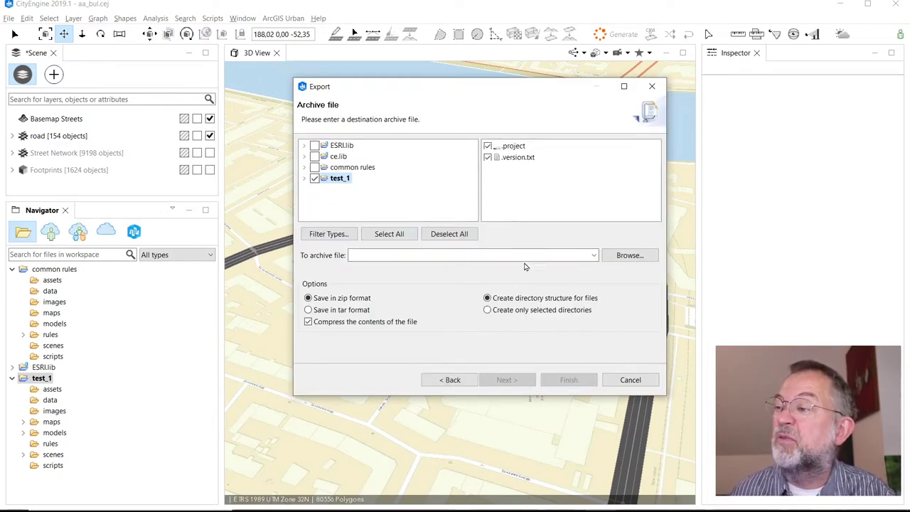
click(628, 384)
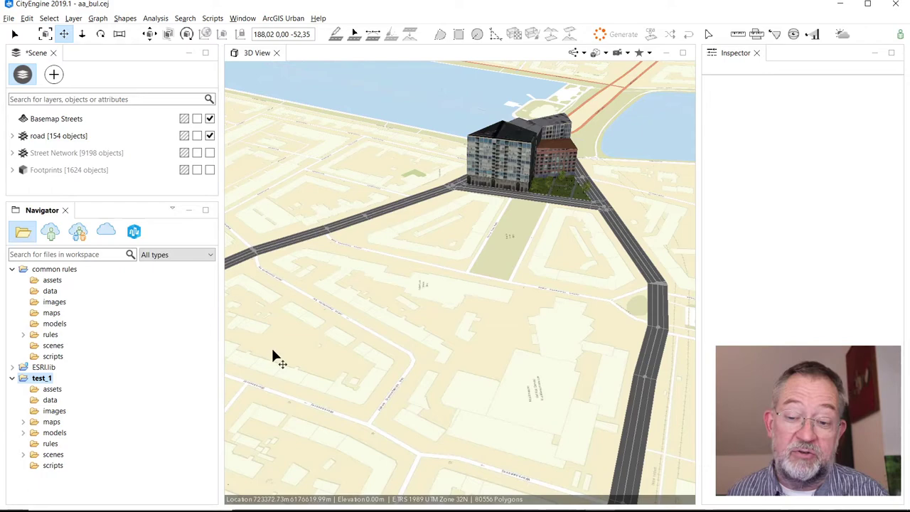
key(alt+Tab)
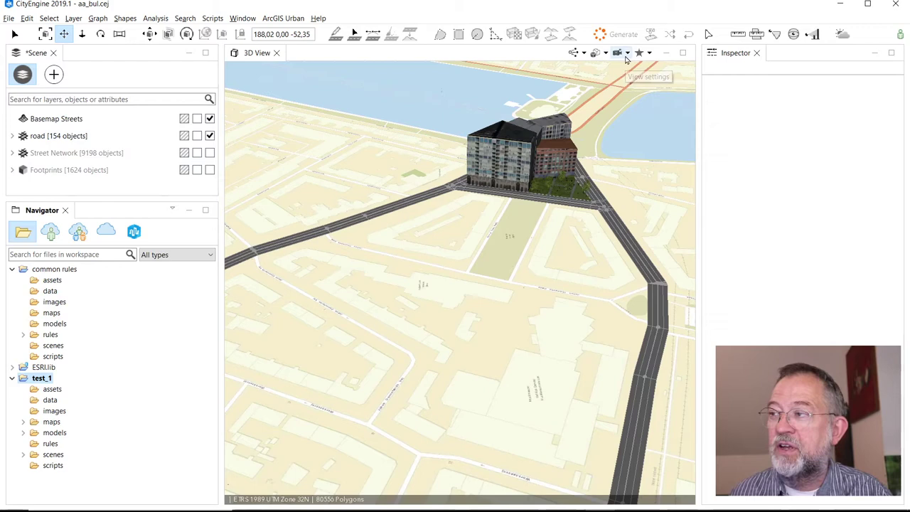
click(627, 54)
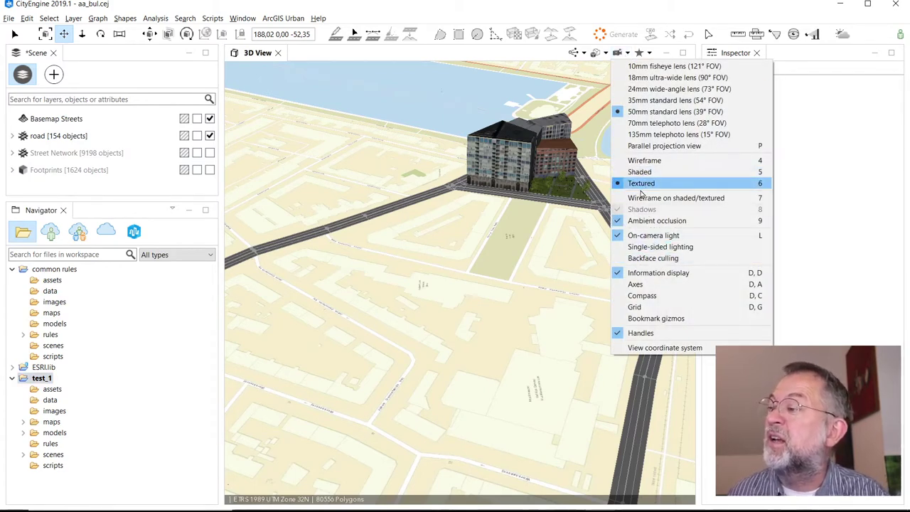
click(640, 162)
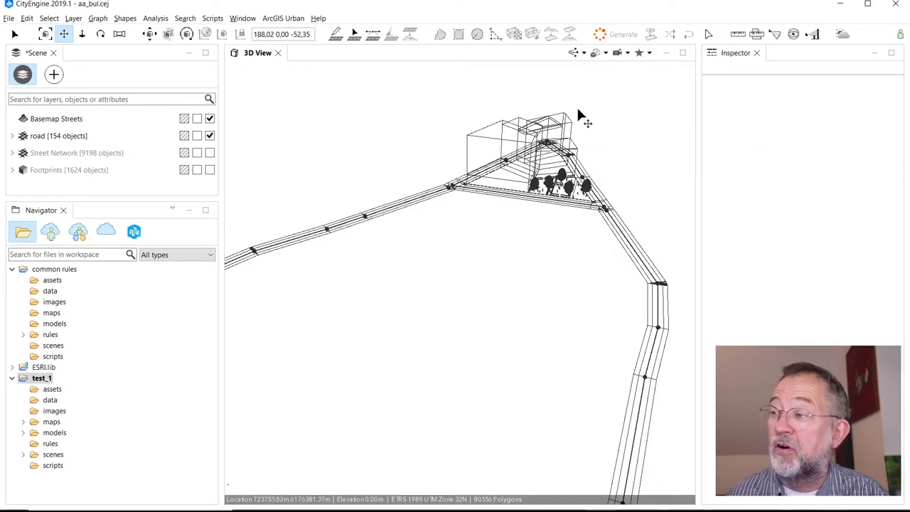
click(622, 54)
click(639, 181)
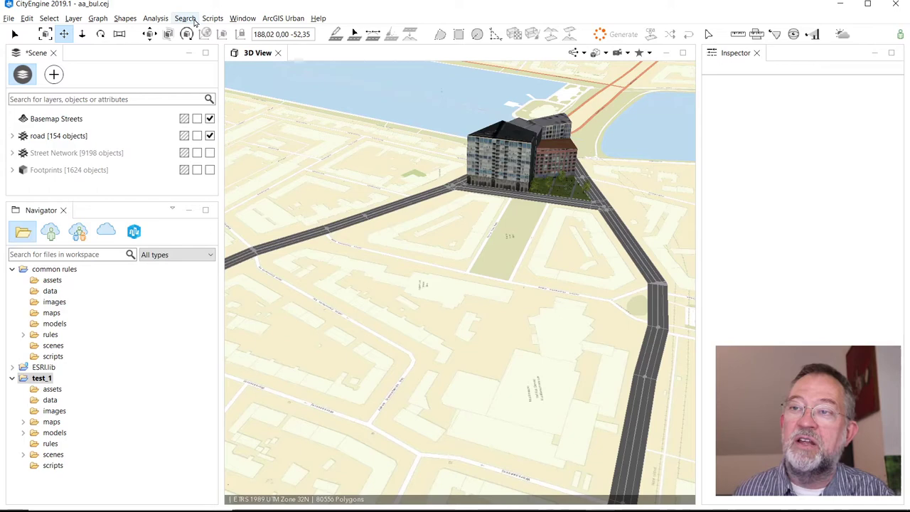
Add a Top View viewport, widen it and zoom in on the building block.
click(242, 20)
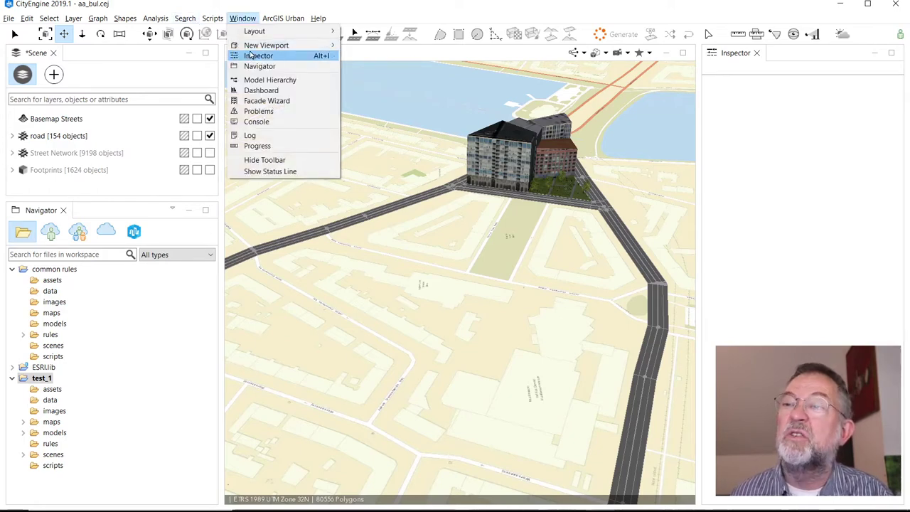
mouse_move(251, 47)
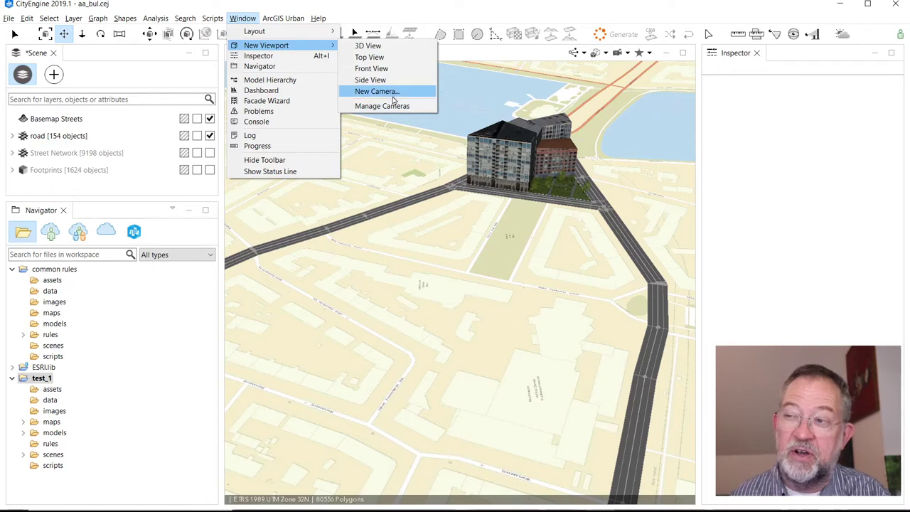
click(385, 58)
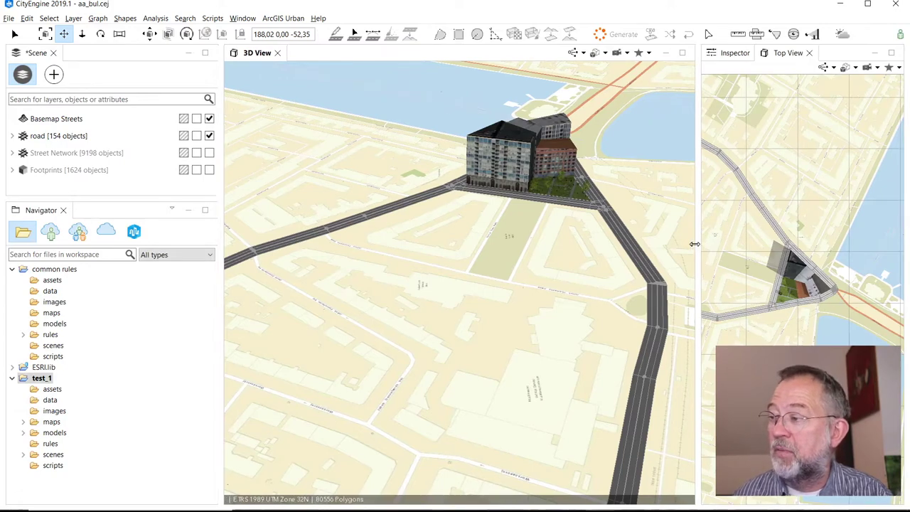
drag(700, 243, 574, 243)
scroll(717, 263, up, 5)
scroll(716, 263, up, 2)
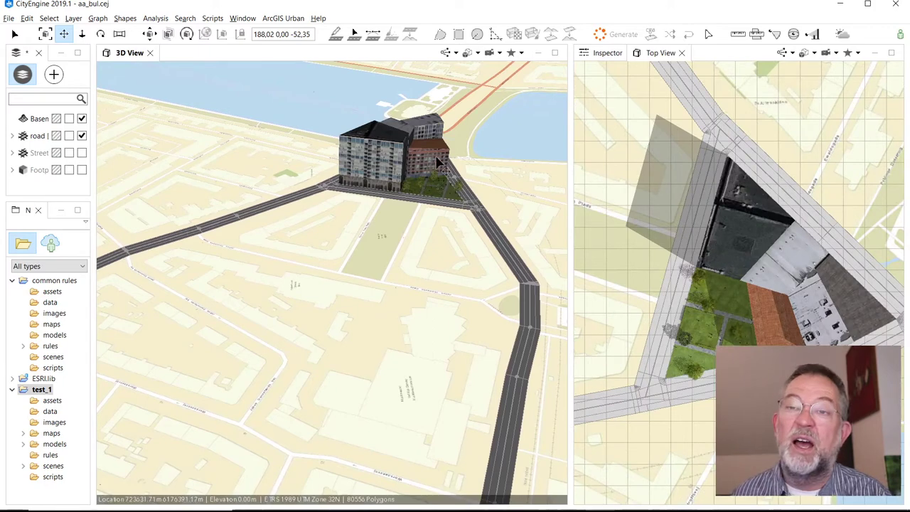
Select all shapes of the building block in the top view.
click(16, 34)
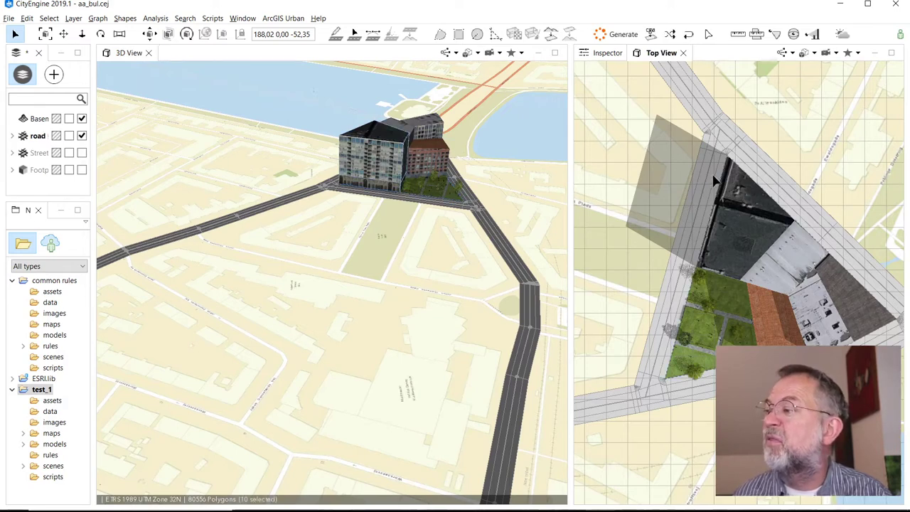
click(735, 183)
click(737, 180)
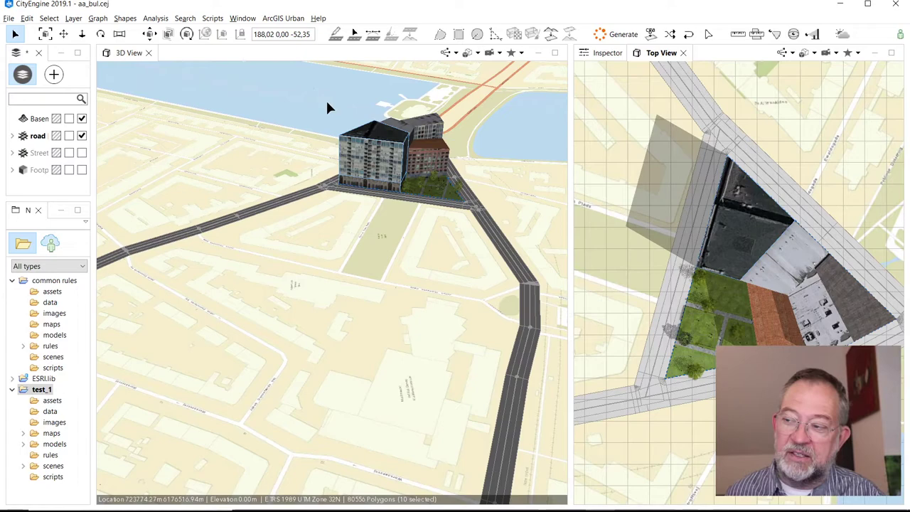
Close the Top View and restore the width of the Scene and Navigator panels.
click(685, 53)
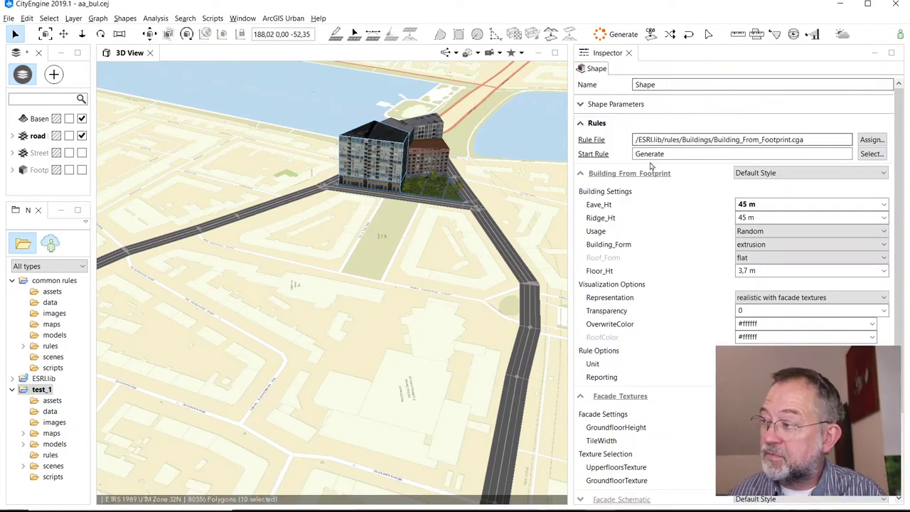
drag(571, 144, 578, 145)
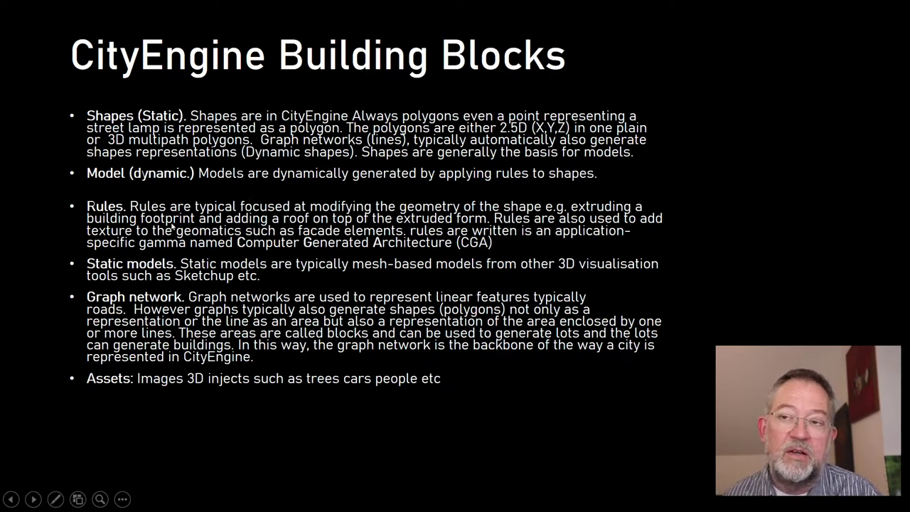
Switch back to the CityEngine window showing the aa_bul scene.
key(alt+Tab)
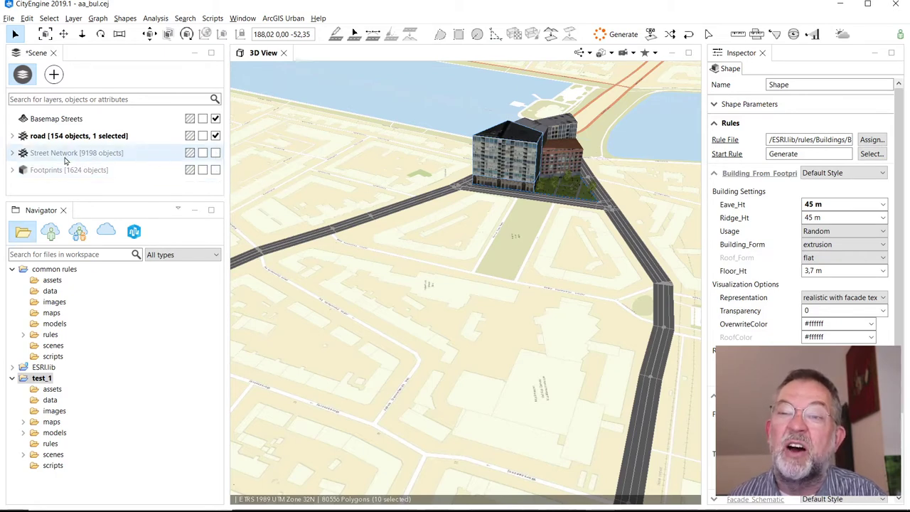
click(216, 170)
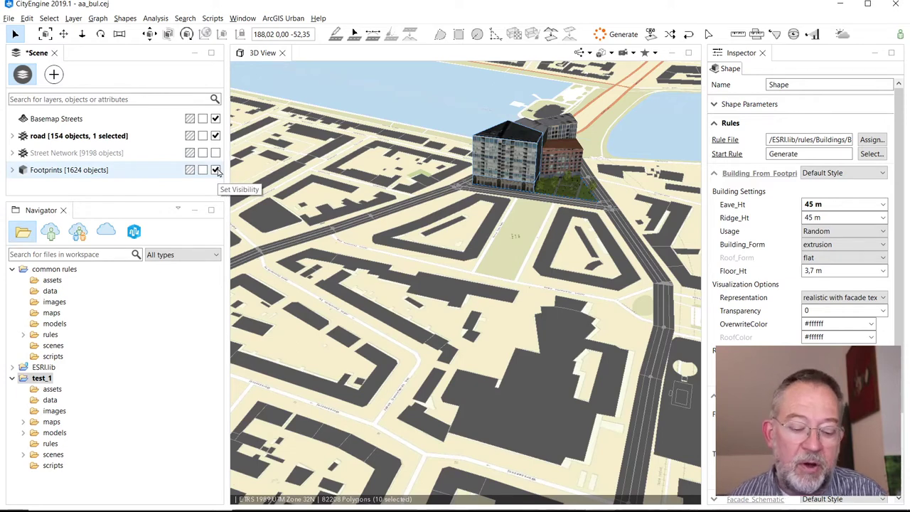
click(215, 169)
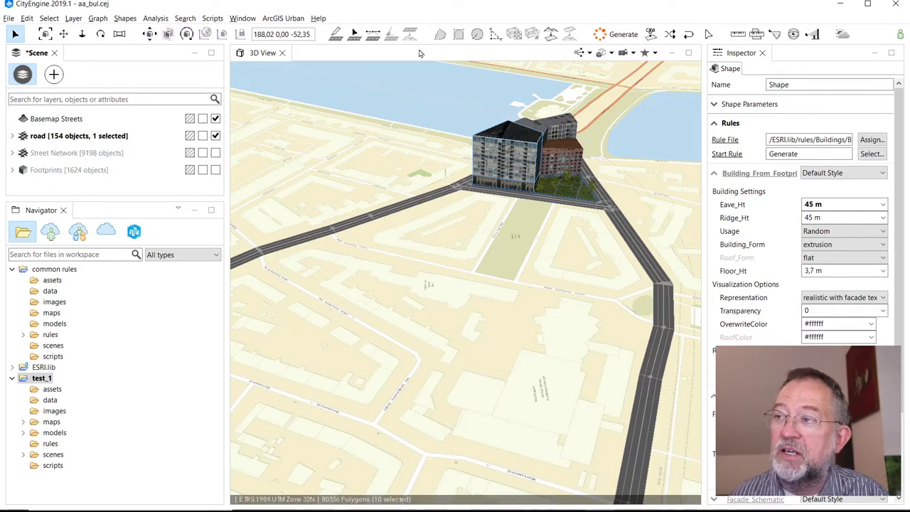
Draw a rectangular footprint about 41 m wide in the green park.
click(459, 37)
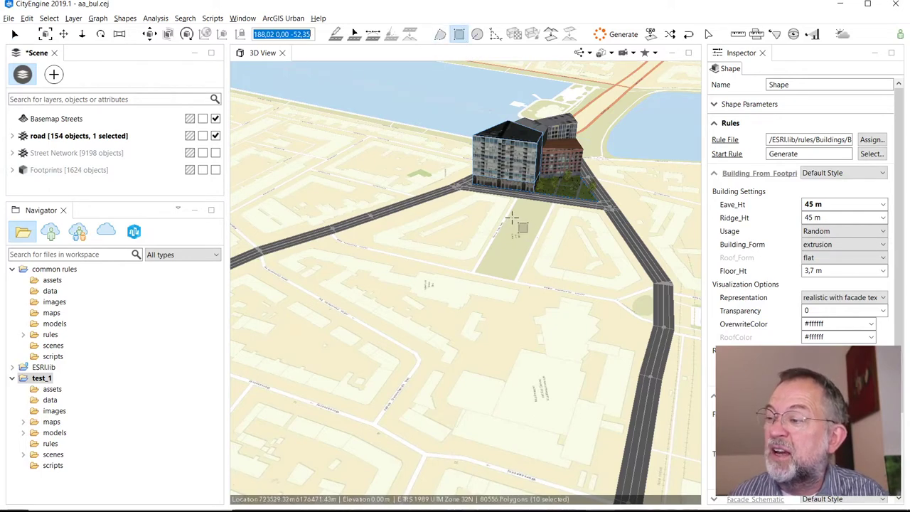
click(512, 218)
click(538, 221)
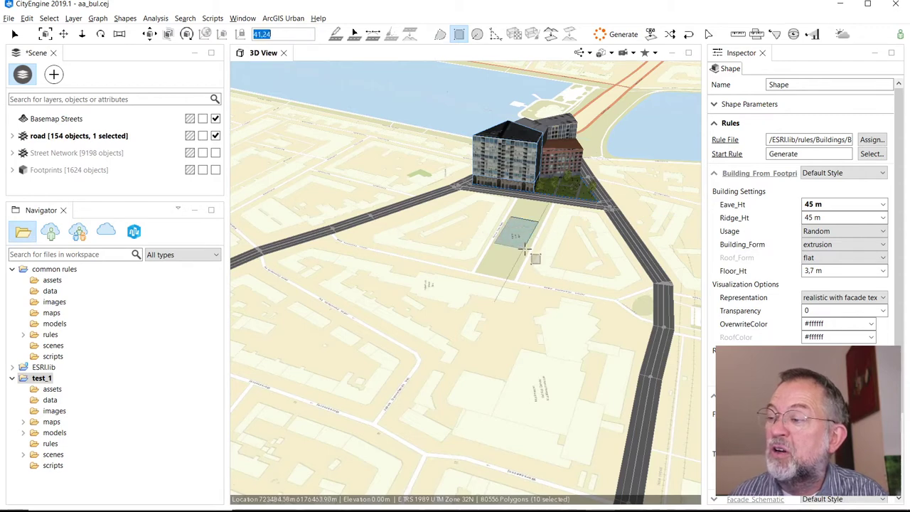
click(526, 249)
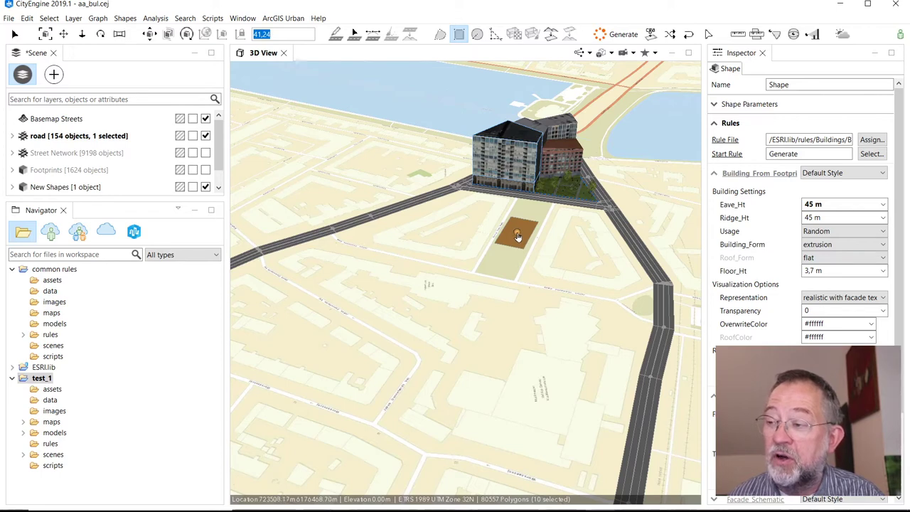
Extrude the footprint into a tall box and lift a top ridge into a gabled roof.
scroll(517, 229, up, 4)
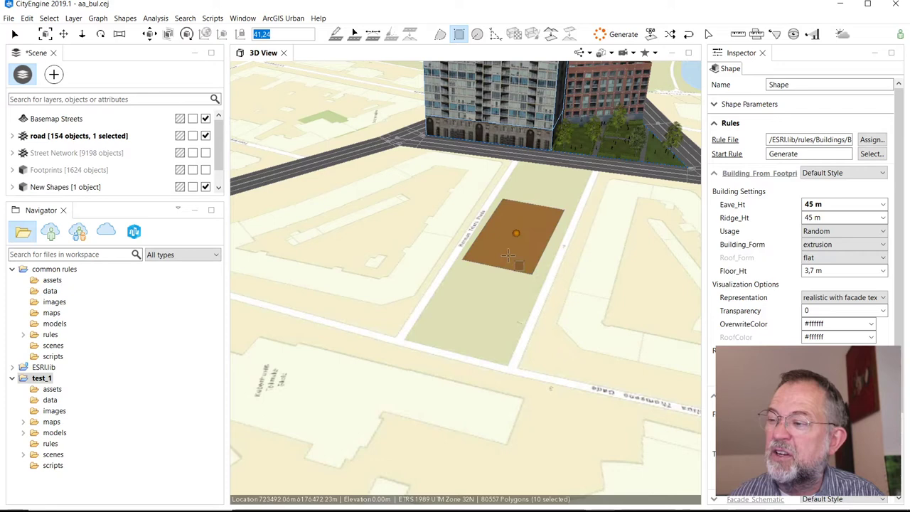
drag(517, 238, 521, 198)
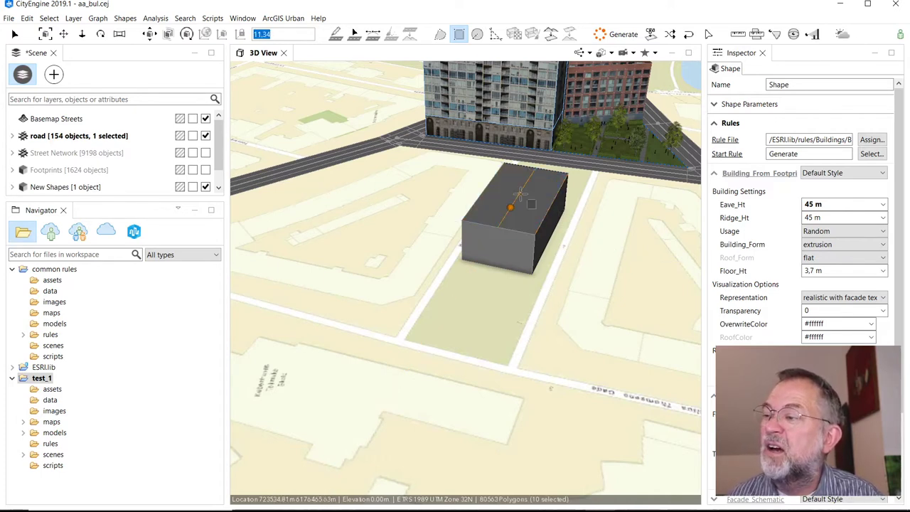
click(508, 202)
drag(508, 203, 509, 181)
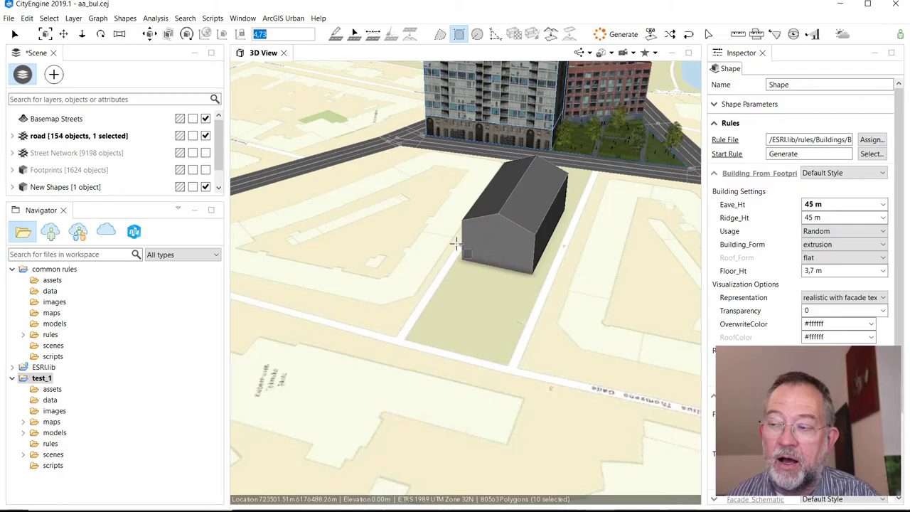
key(alt+Tab)
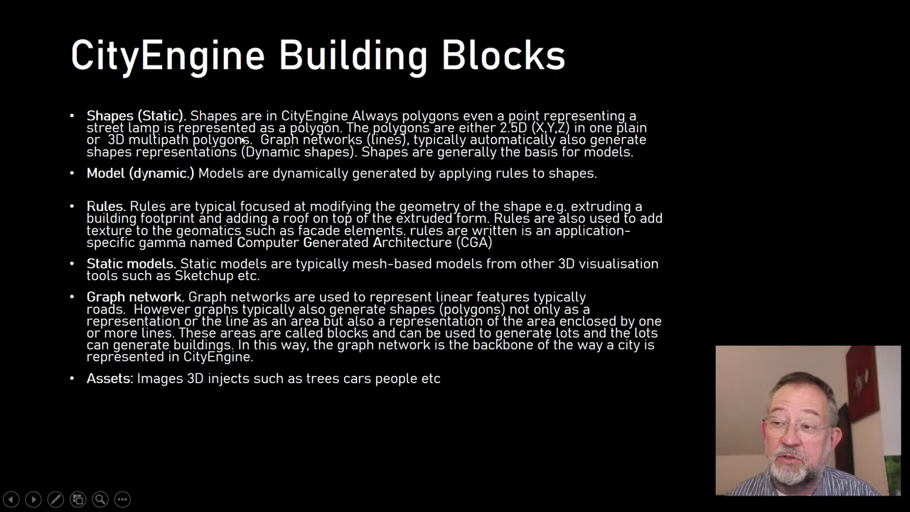
key(alt+Tab)
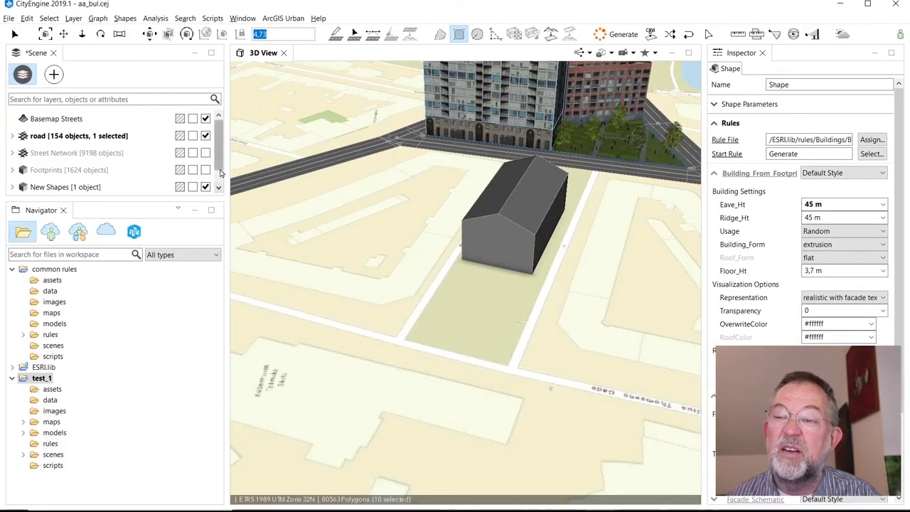
Toggle Street Network visibility on and off, leaving it hidden, and show the Footprints layer.
scroll(215, 156, down, 1)
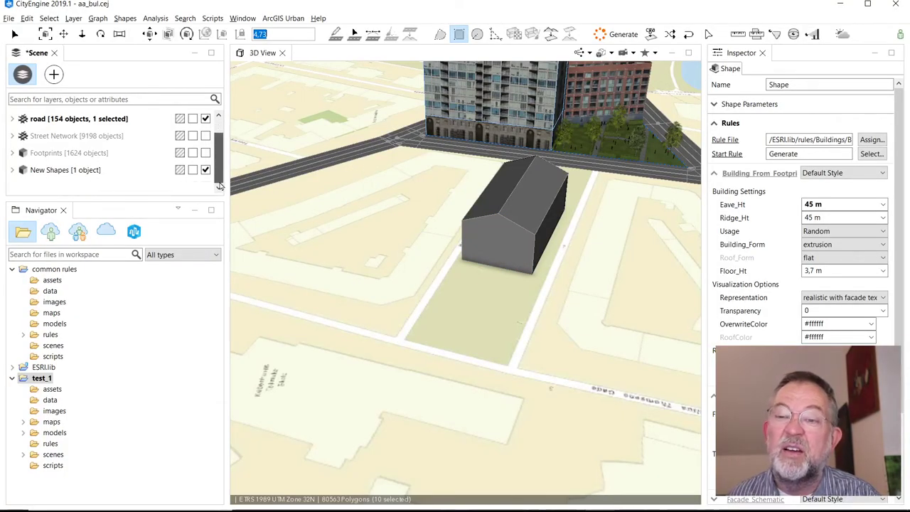
click(205, 136)
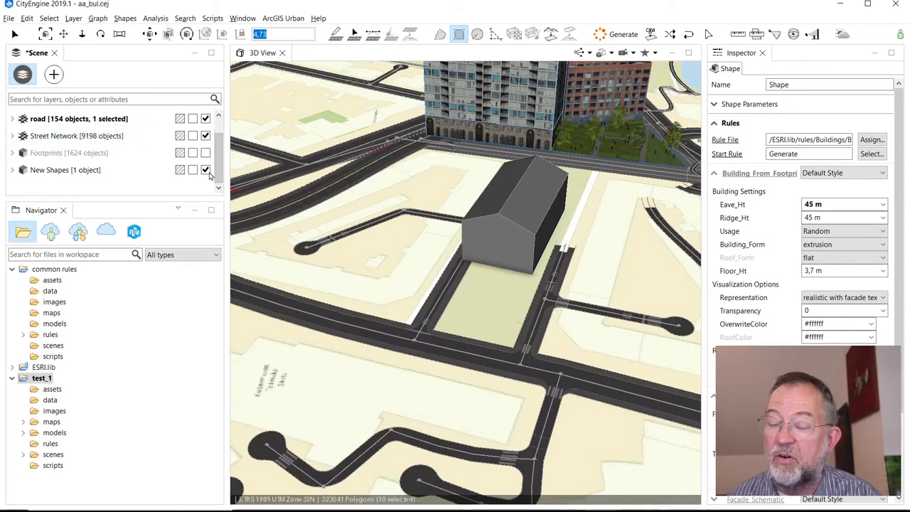
click(206, 136)
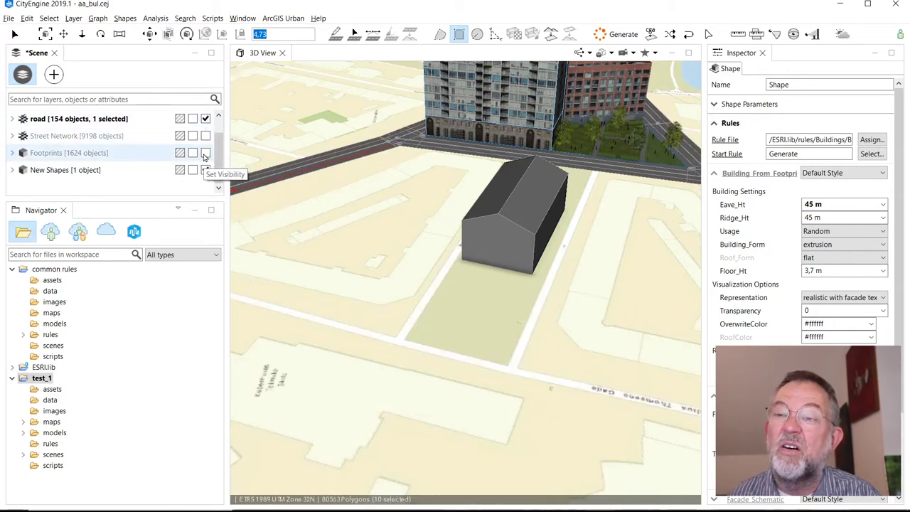
click(205, 154)
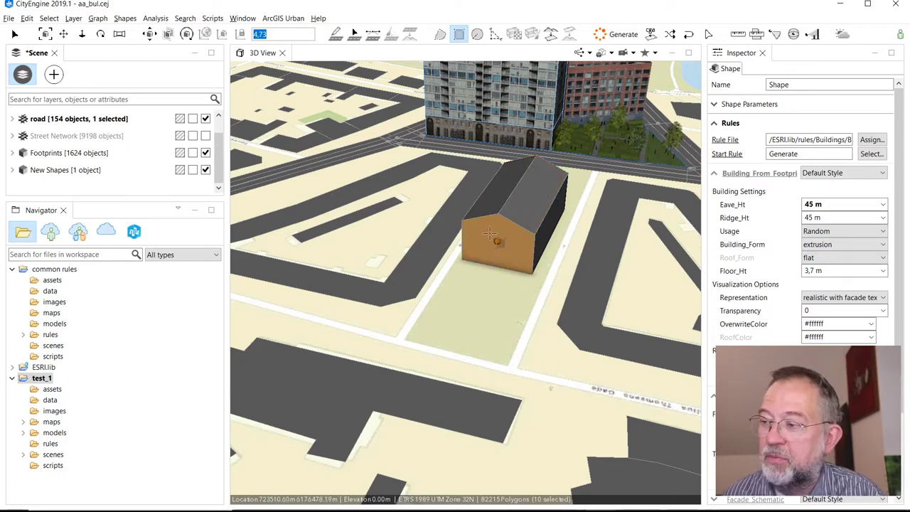
key(alt+Tab)
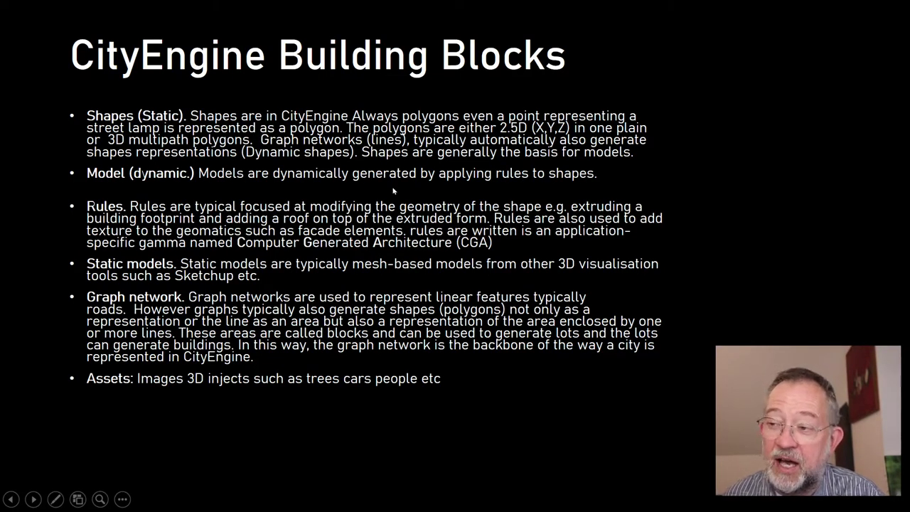
key(alt+Tab)
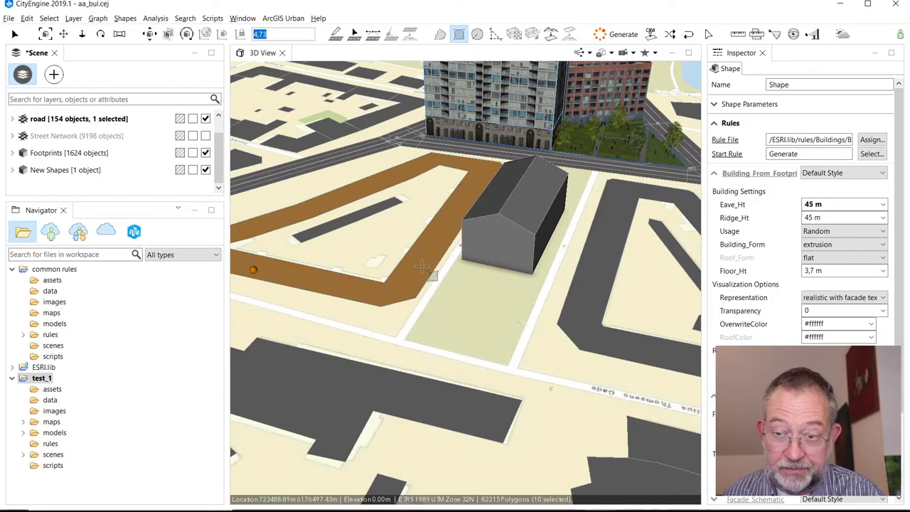
key(alt+Tab)
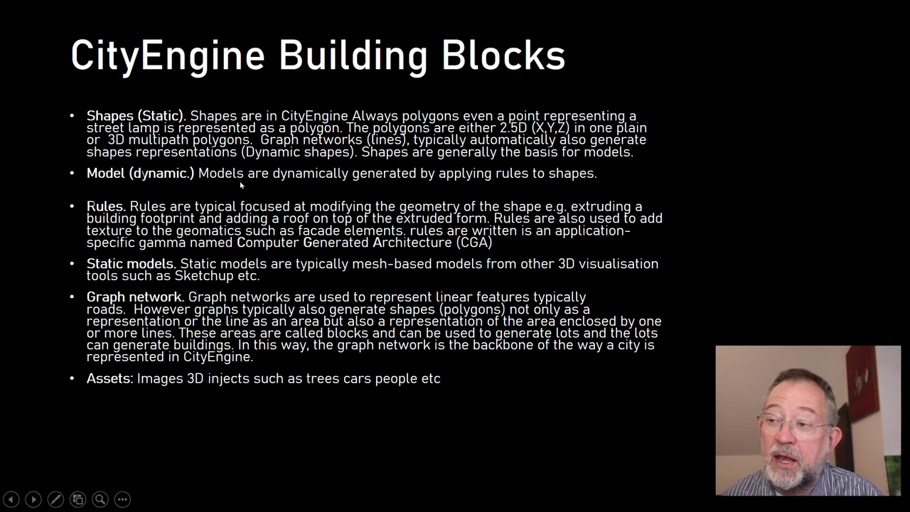
key(alt+Tab)
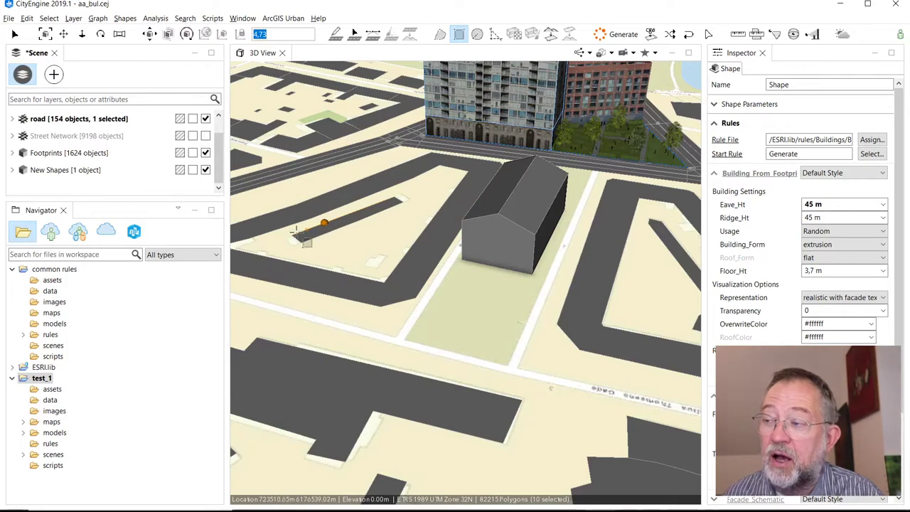
Hide the Footprints layer and zoom out and back in on the road.
click(206, 153)
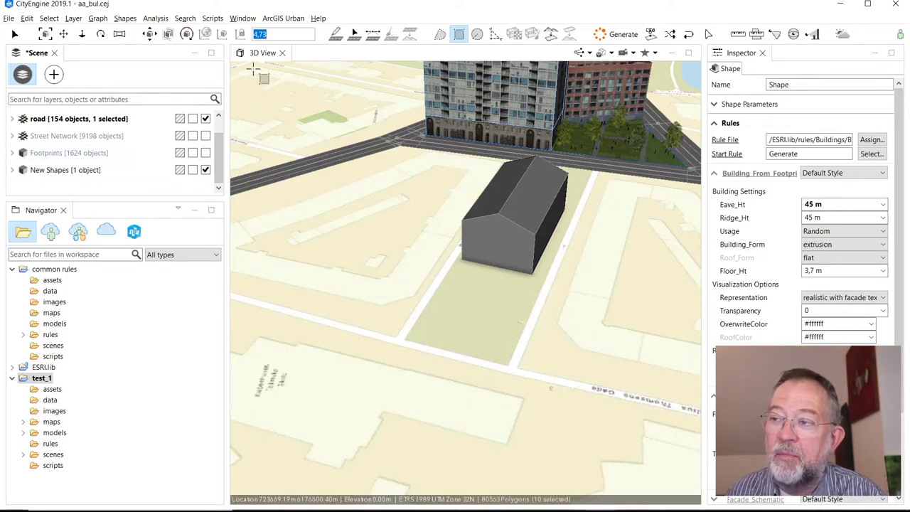
scroll(386, 138, down, 3)
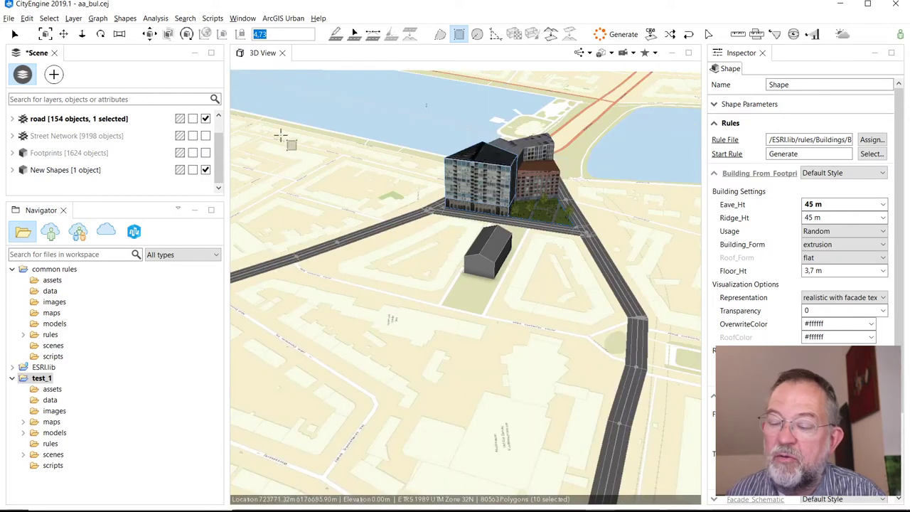
scroll(331, 236, up, 5)
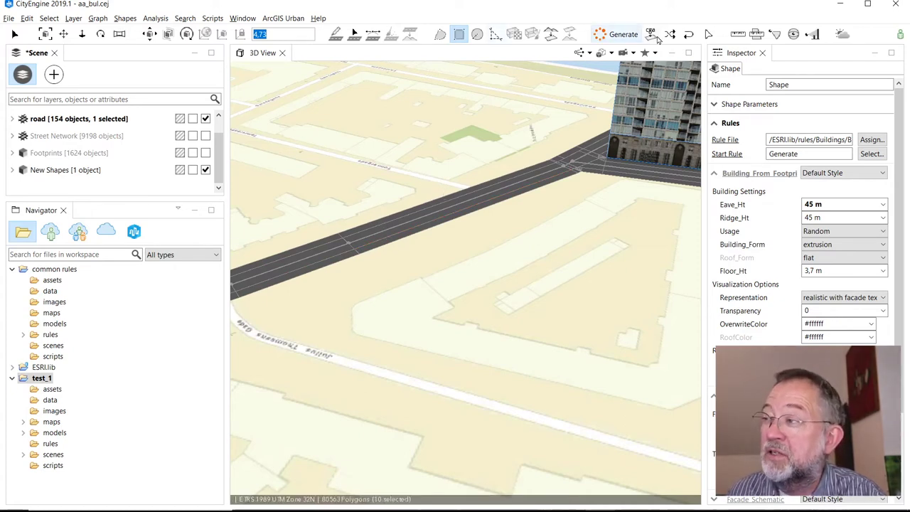
Hide Shapes in the 3D View display options and turn off the Basemap Streets layer.
click(612, 53)
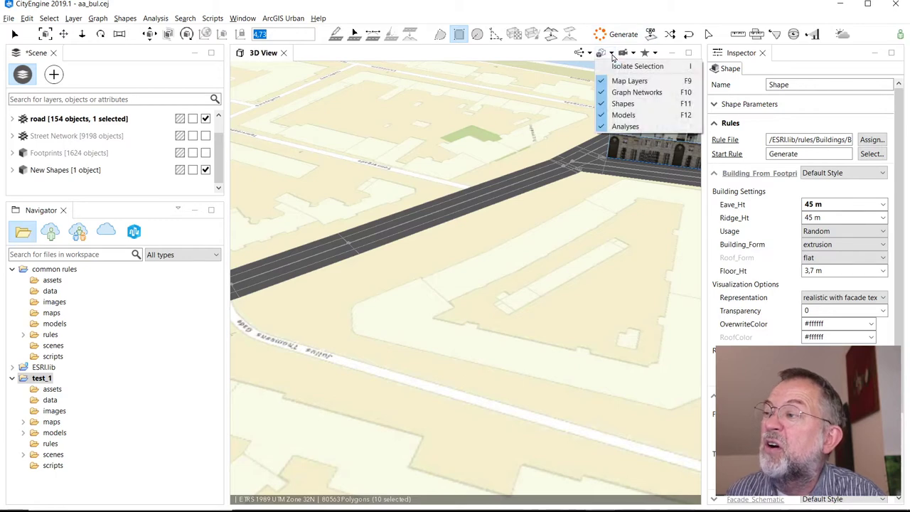
click(606, 104)
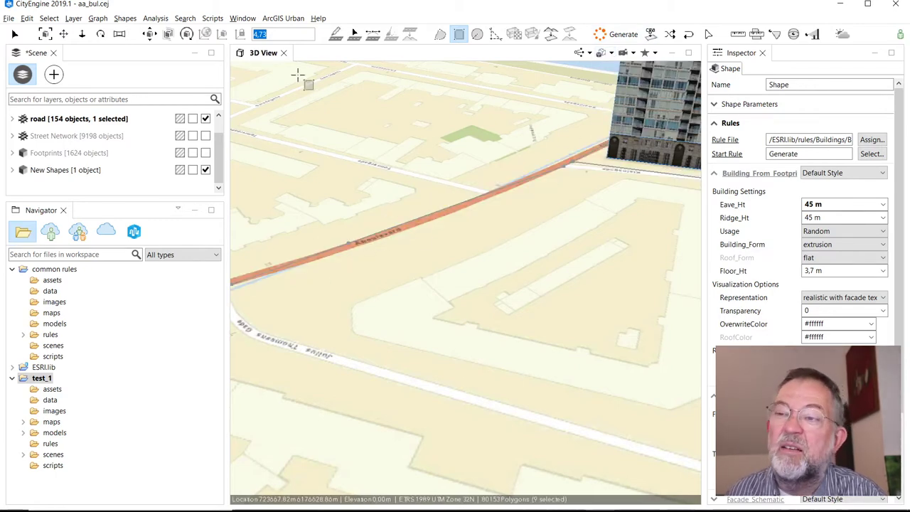
click(220, 141)
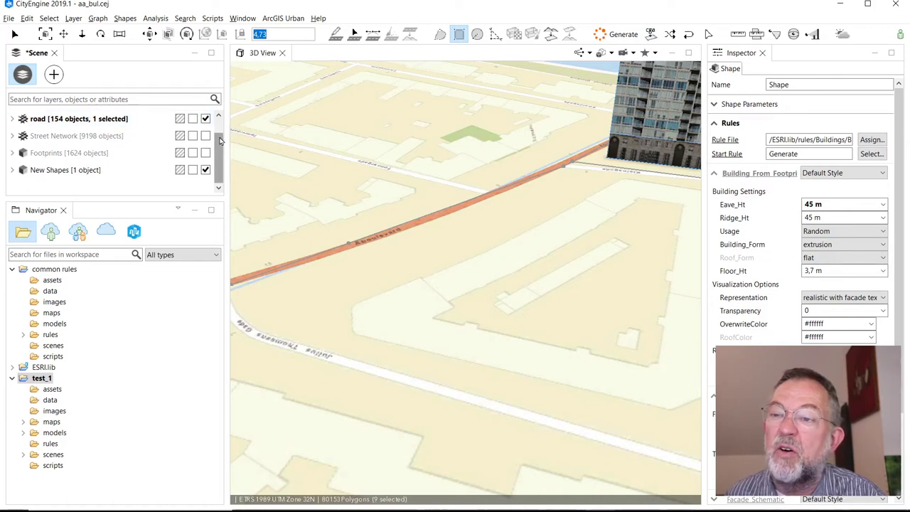
drag(220, 140, 221, 122)
click(205, 118)
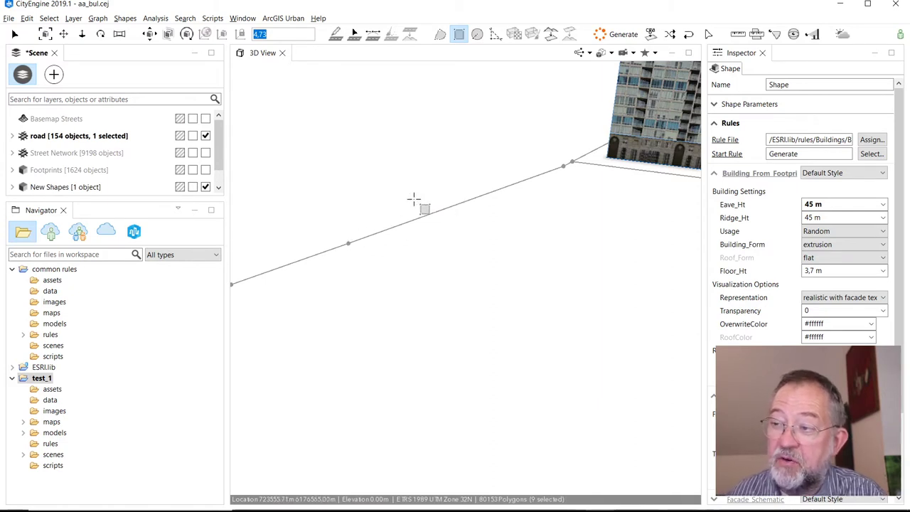
Select the Major Edge street segment near the buildings and show street shapes again.
click(18, 36)
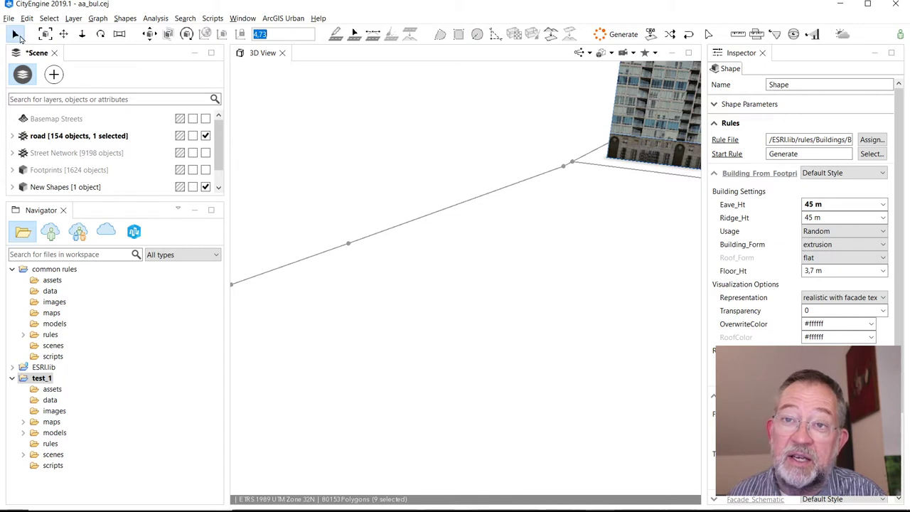
click(441, 208)
click(441, 210)
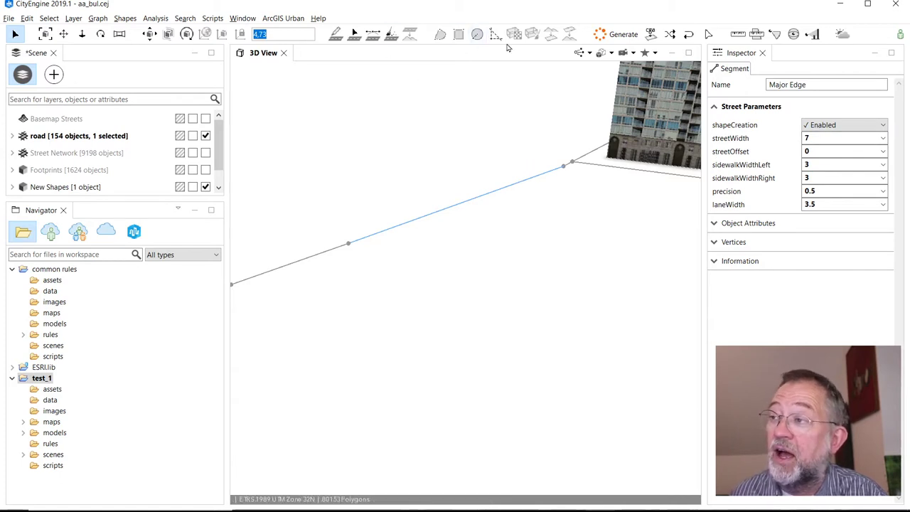
click(612, 54)
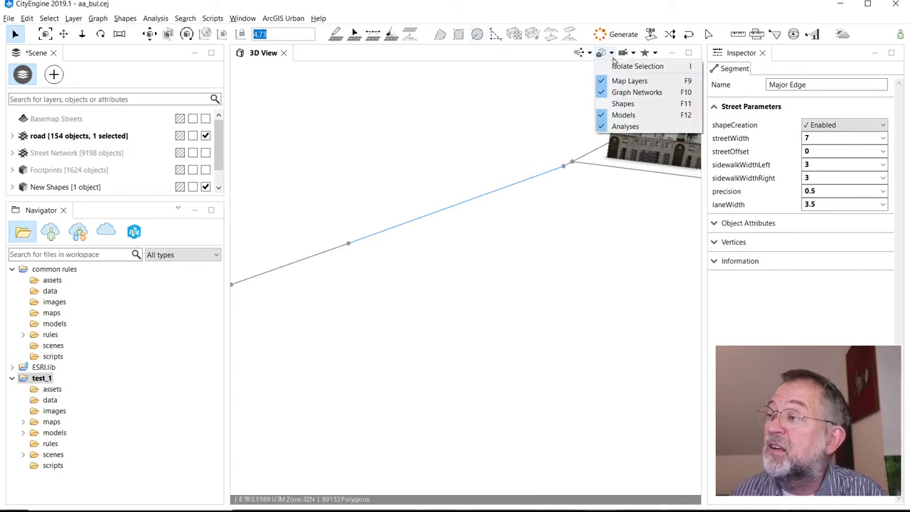
click(621, 103)
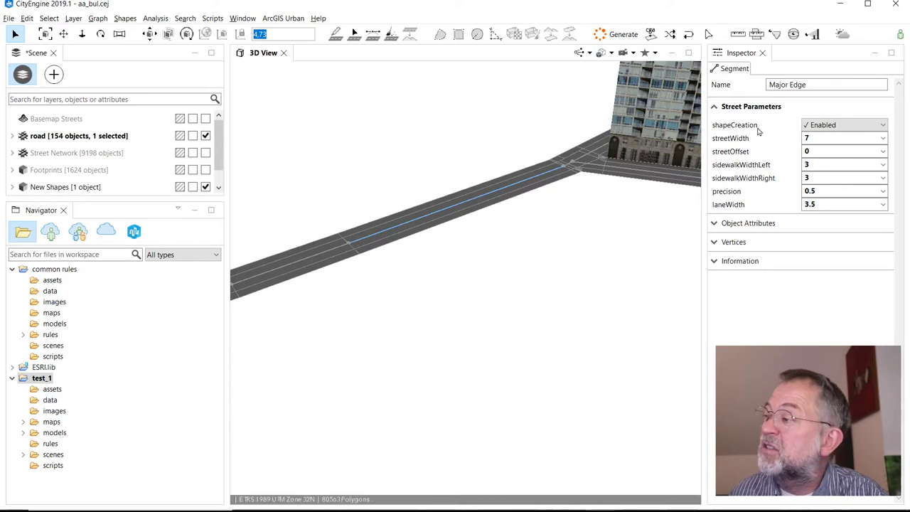
Set the segment's streetWidth to 15 and zoom out to see the whole curved road.
click(820, 142)
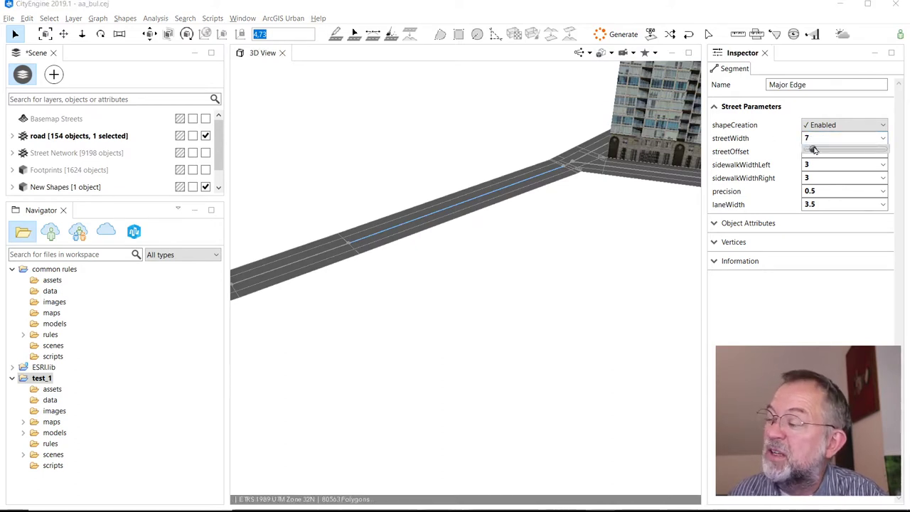
drag(814, 149, 817, 148)
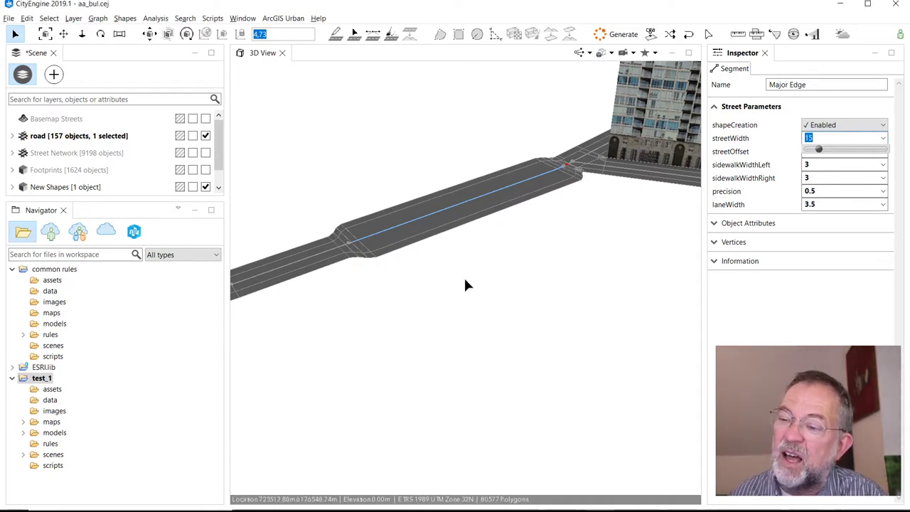
click(293, 266)
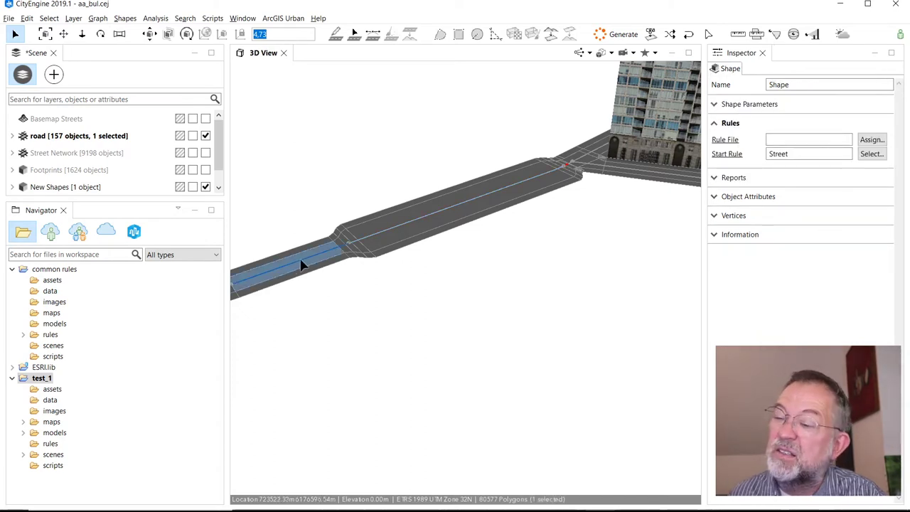
click(303, 264)
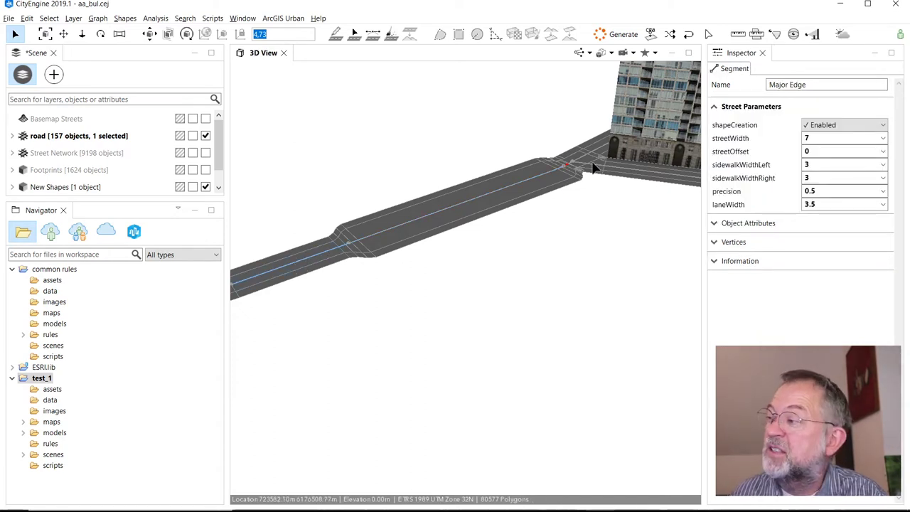
click(826, 140)
click(819, 151)
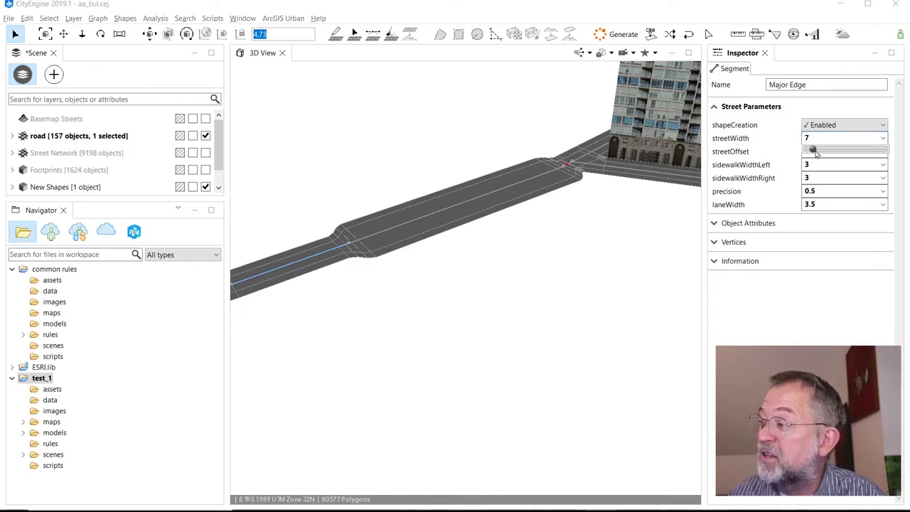
drag(815, 152, 822, 154)
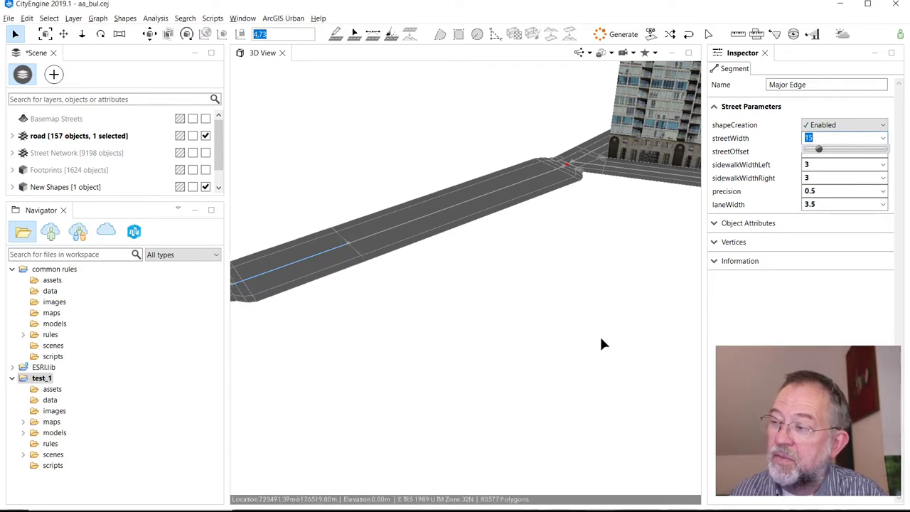
scroll(599, 334, down, 3)
scroll(483, 266, down, 5)
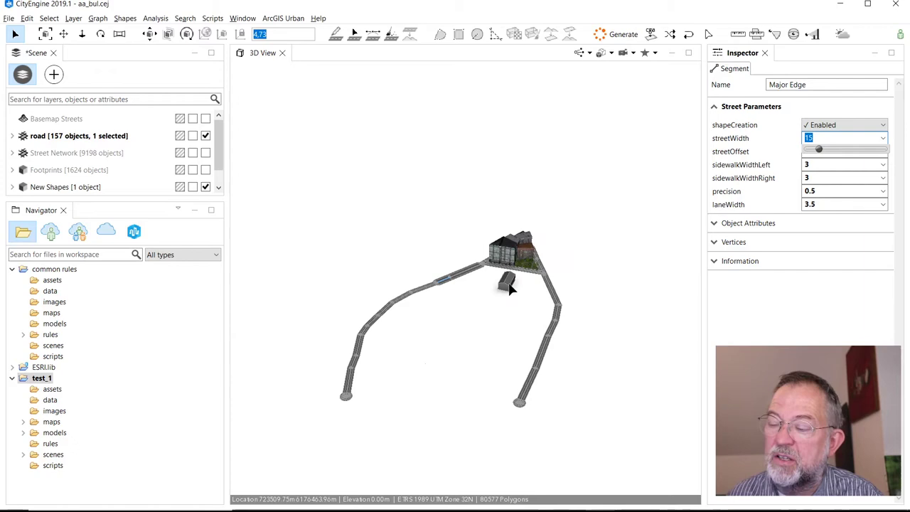
Show Basemap Streets, draw a street joining the left road to the right road, and select its sidewalk.
click(205, 119)
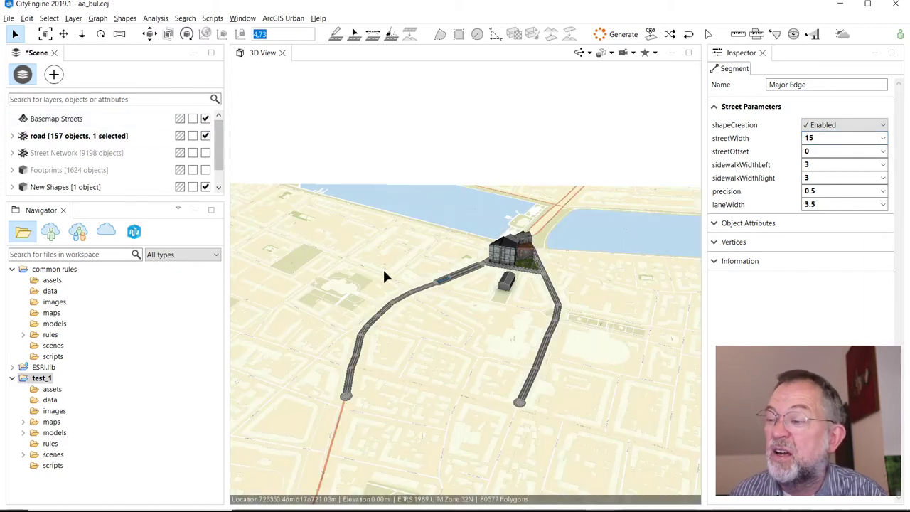
scroll(483, 292, up, 3)
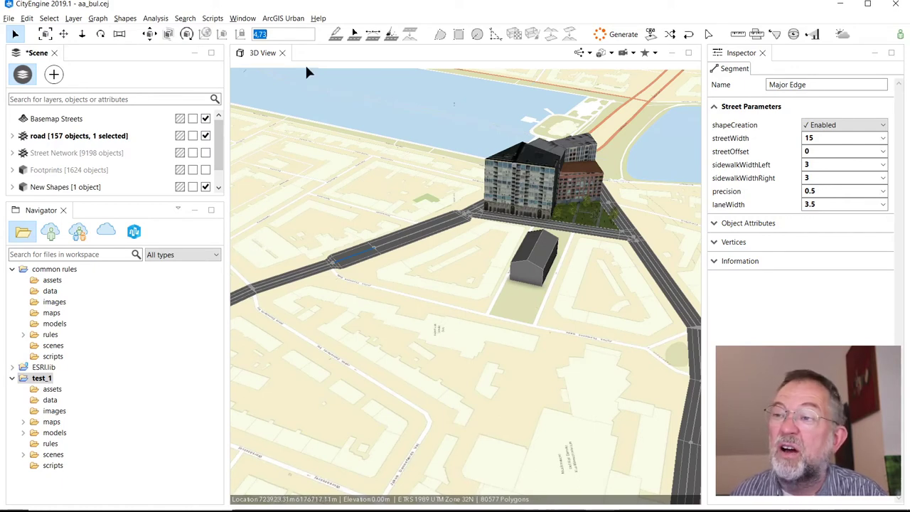
click(355, 34)
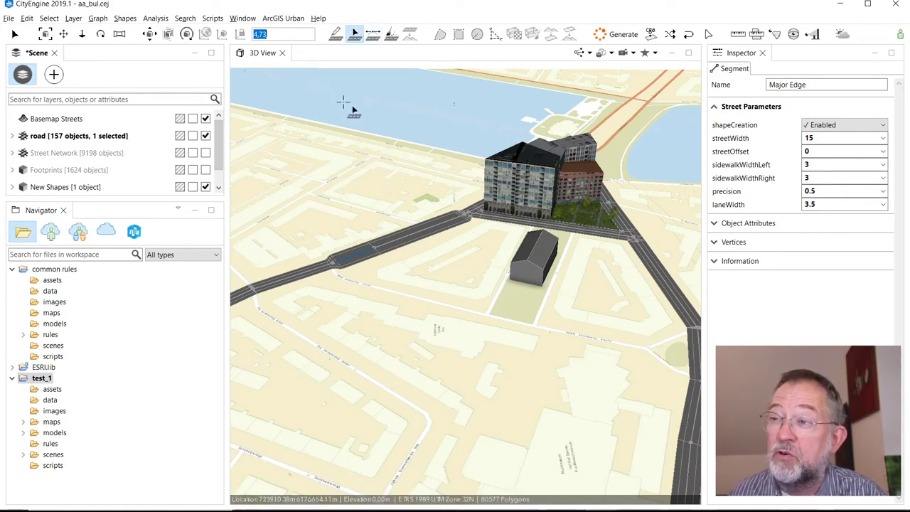
click(332, 260)
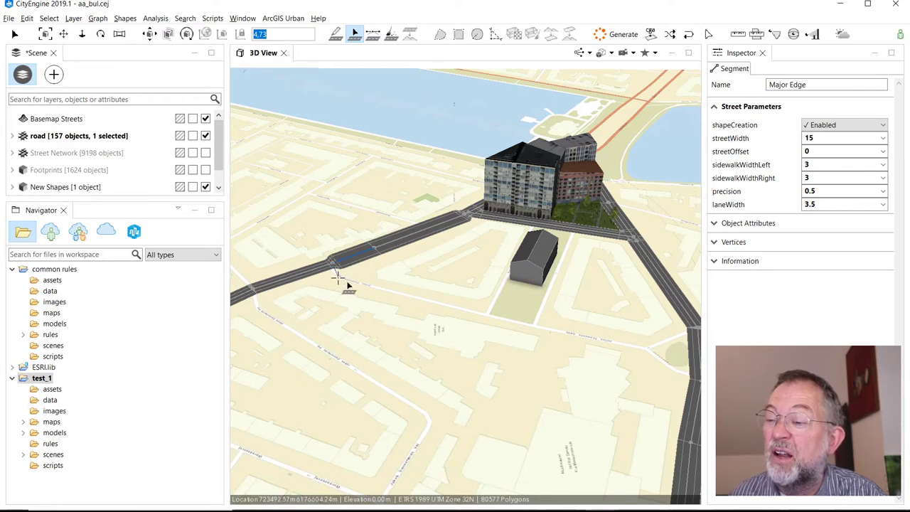
double_click(500, 318)
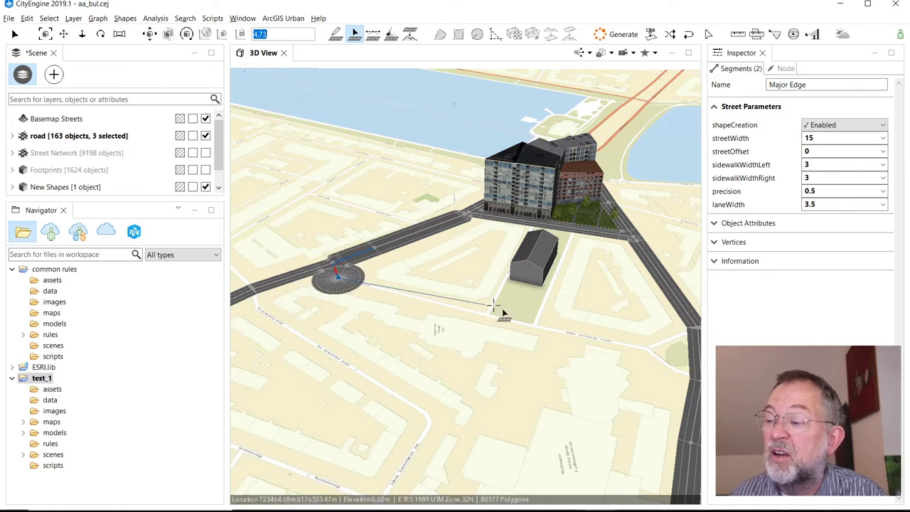
click(538, 328)
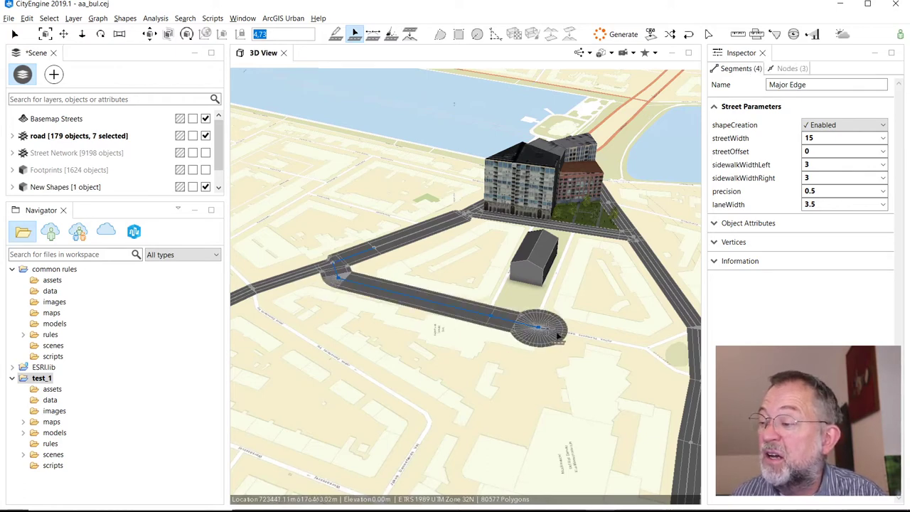
click(652, 347)
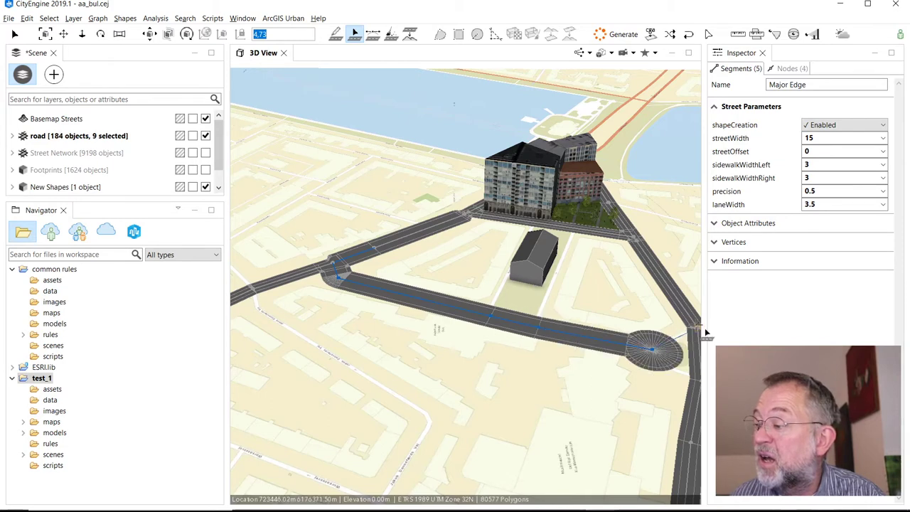
click(702, 331)
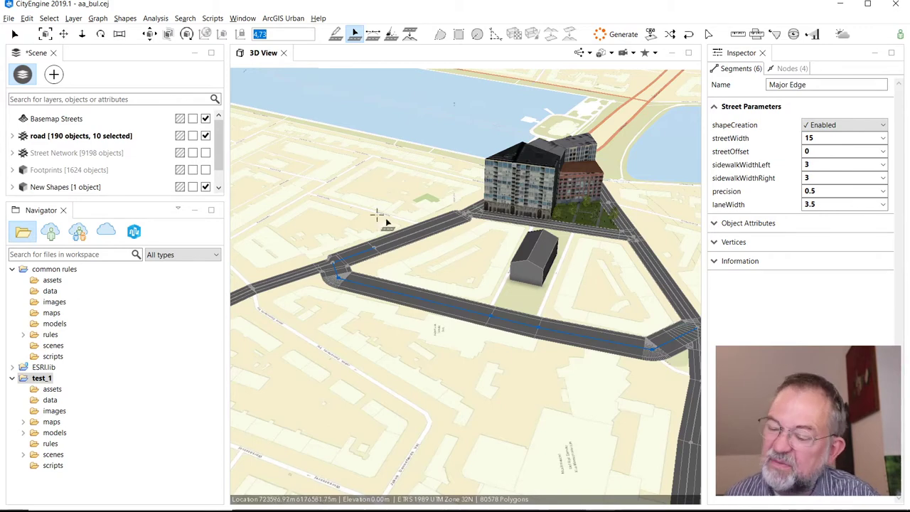
click(16, 34)
click(390, 287)
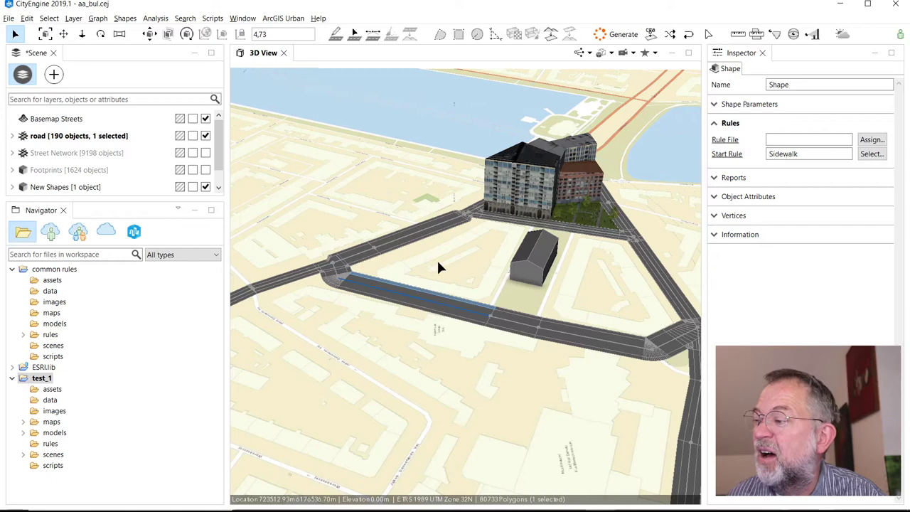
Select the block inside the road loop to show its Skeleton Subdivision parameters (lotWidthMin 20, lotAreaMin 150).
scroll(430, 262, up, 3)
scroll(419, 265, up, 2)
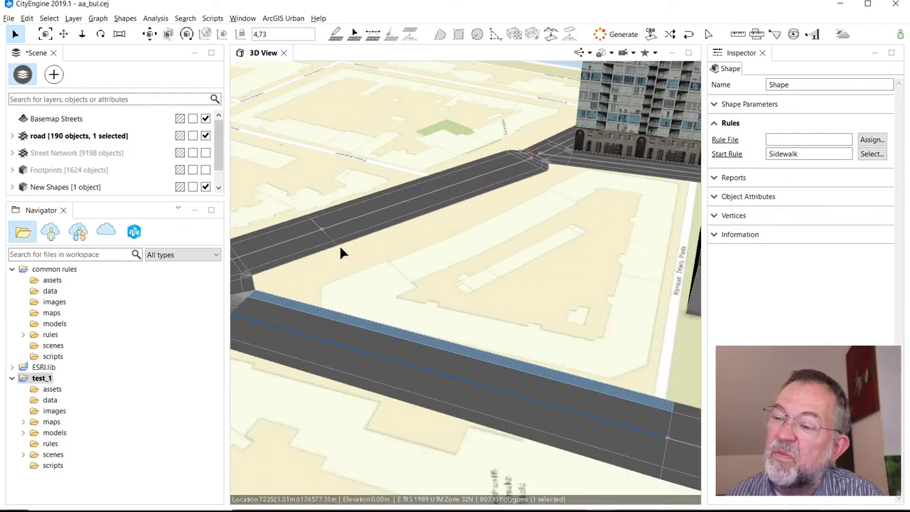
click(339, 252)
click(340, 248)
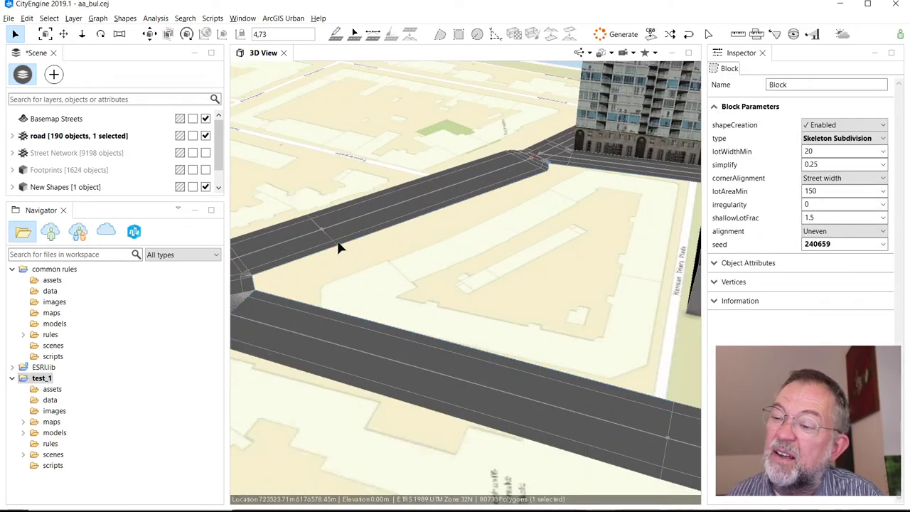
click(338, 246)
click(325, 254)
click(322, 312)
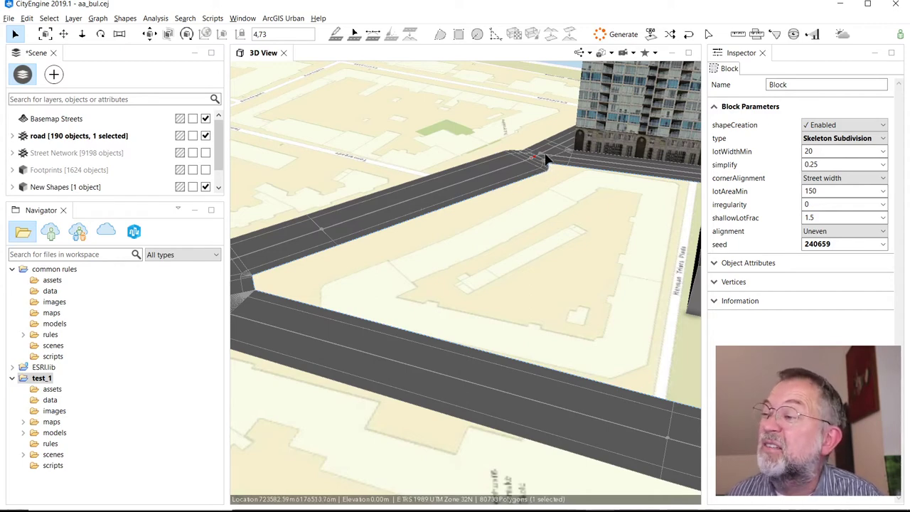
scroll(540, 162, up, 2)
scroll(557, 156, down, 2)
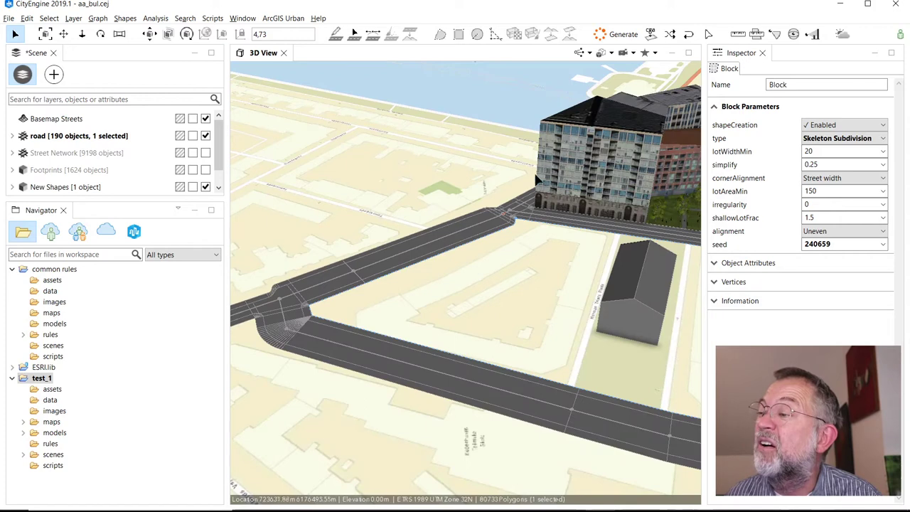
Set the upper street segment's streetWidth to 7 so the block regenerates lots and buildings.
click(463, 234)
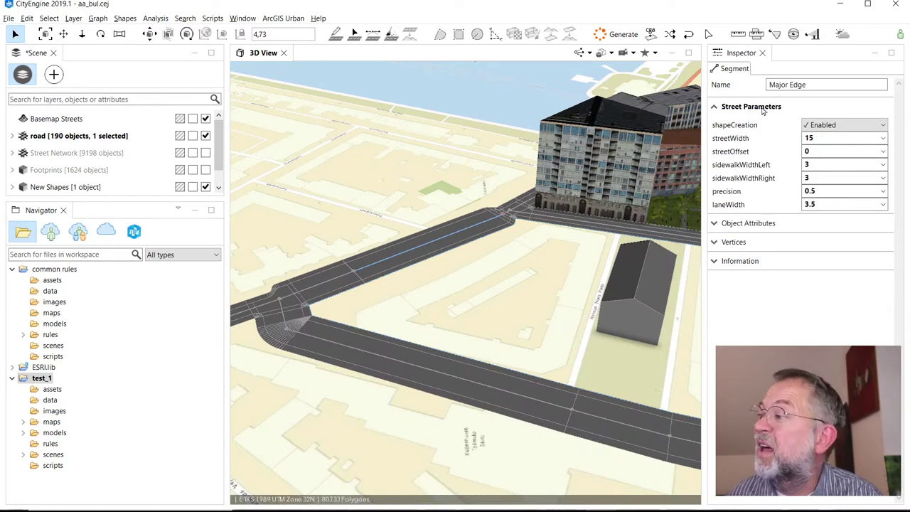
click(881, 139)
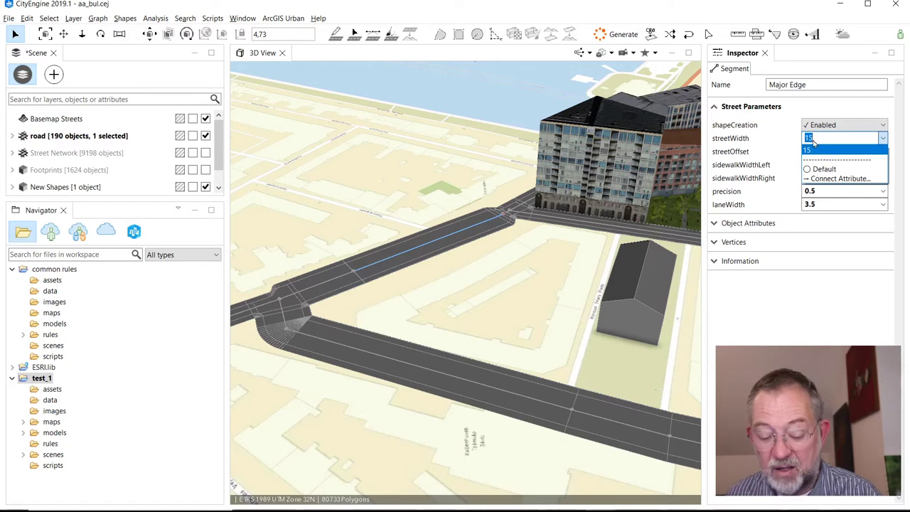
text(8)
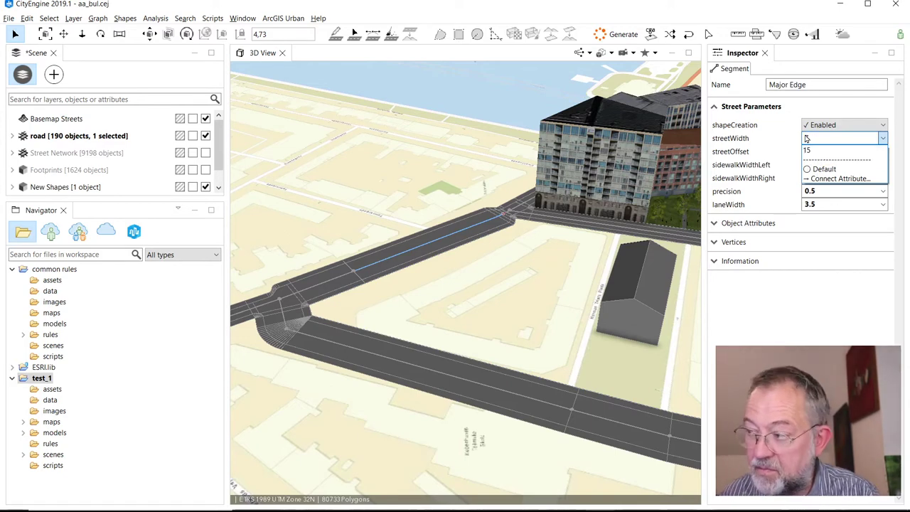
key(Return)
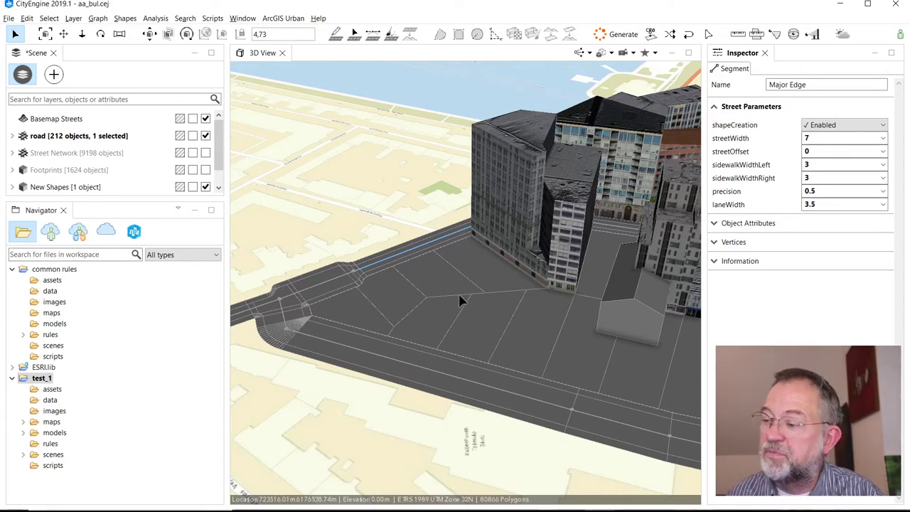
scroll(587, 359, down, 5)
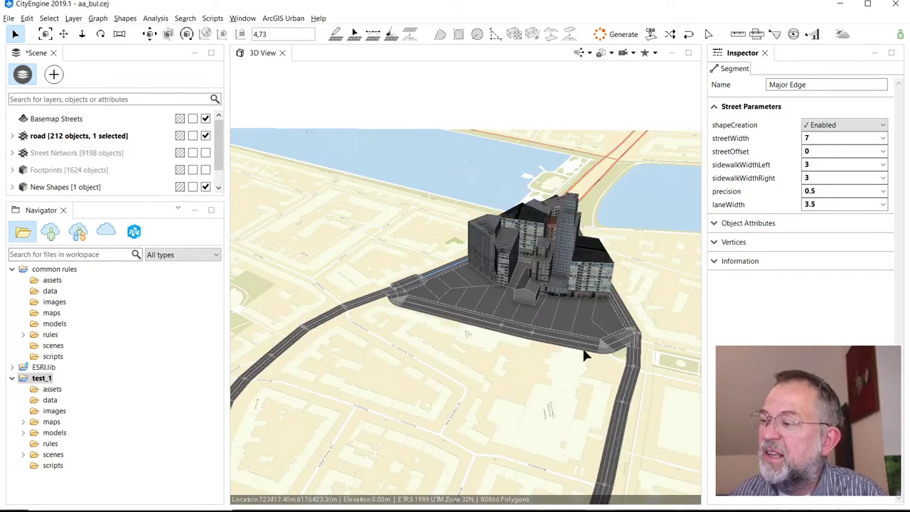
scroll(529, 274, up, 5)
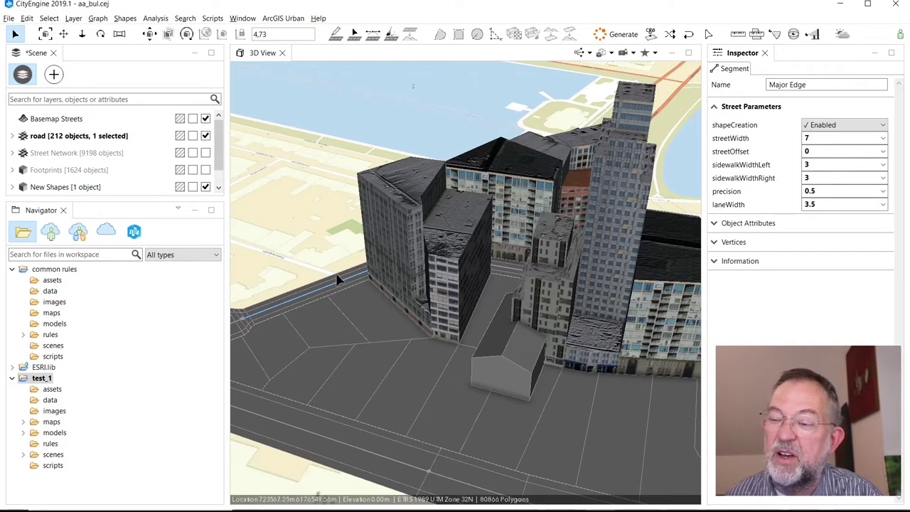
scroll(446, 390, down, 5)
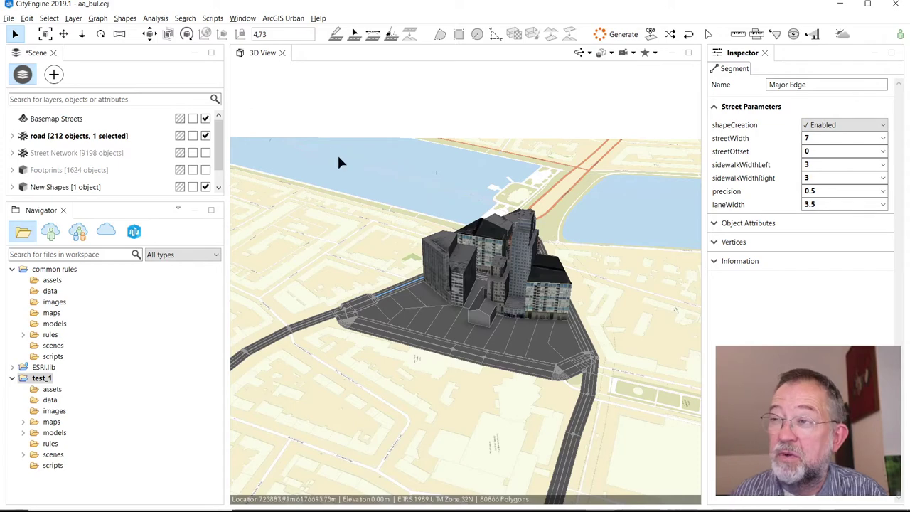
Widen the curved street from 7 to 15 with the street editing tool.
click(373, 35)
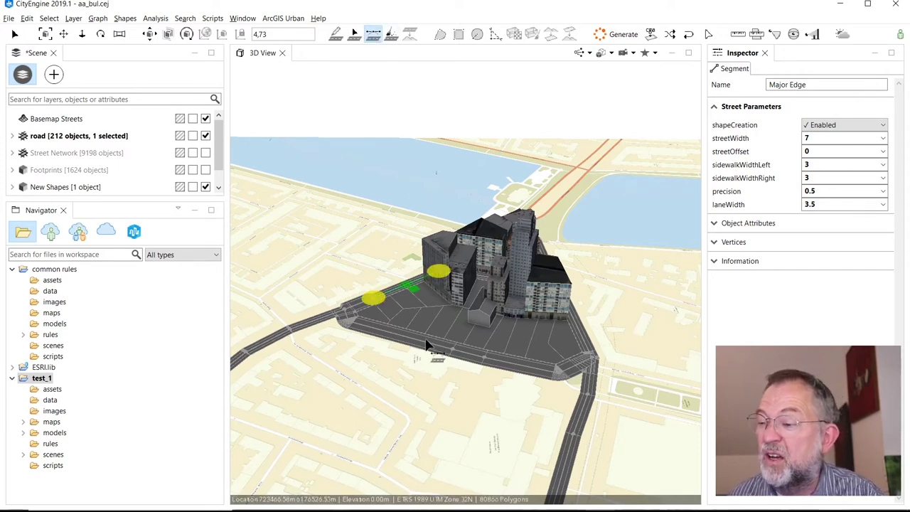
drag(427, 344, 423, 402)
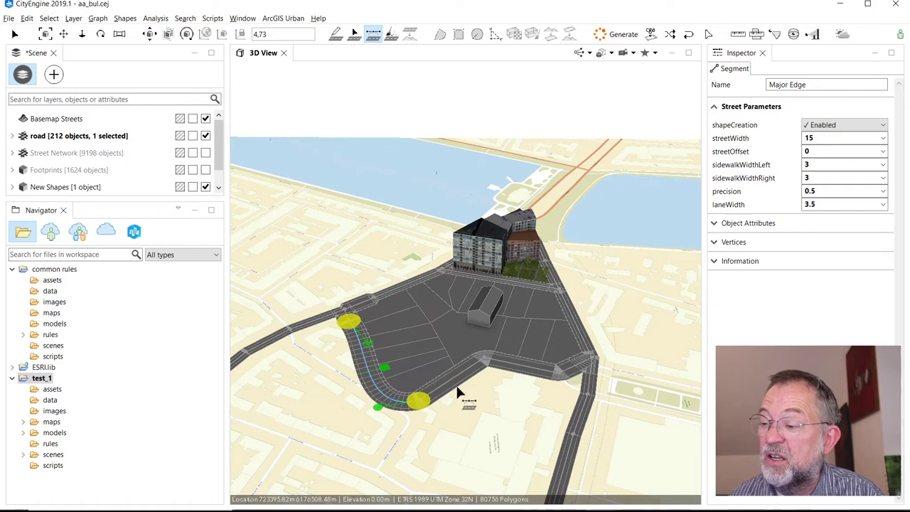
click(517, 364)
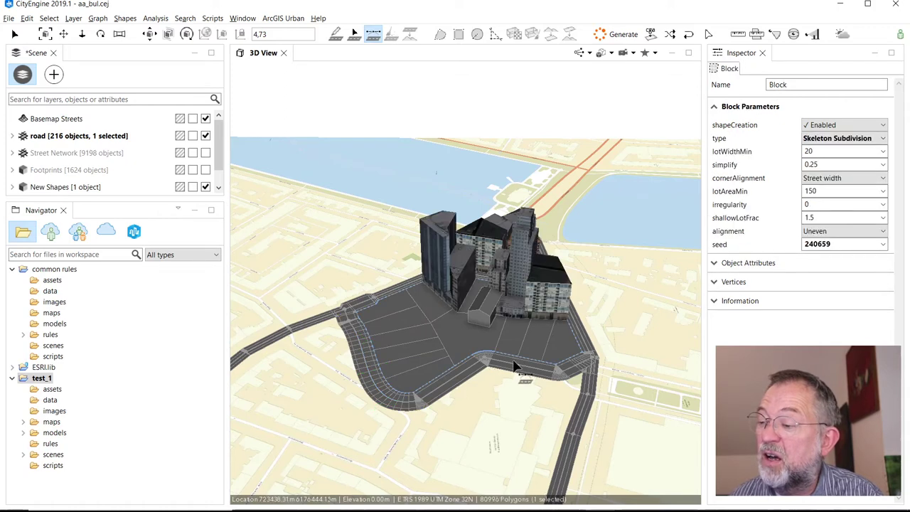
click(519, 367)
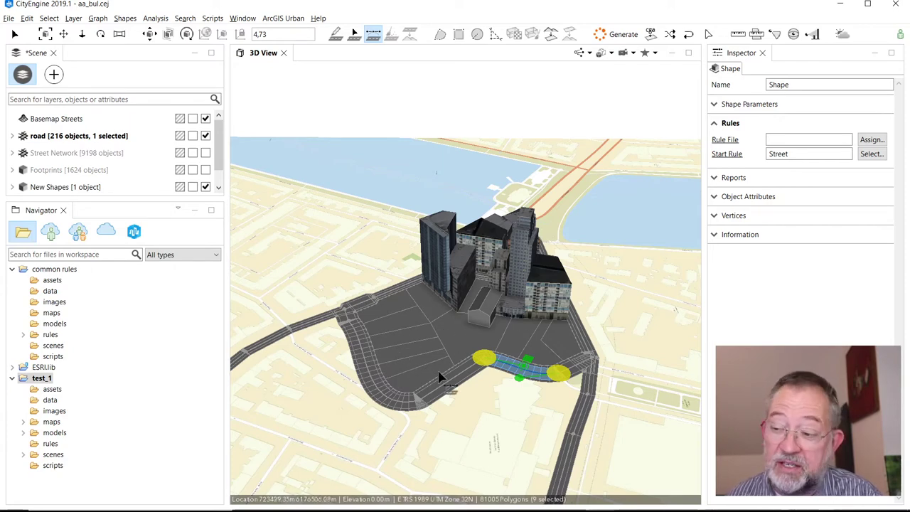
Select the whole block and switch its subdivision type to Offset Subdivision.
click(376, 357)
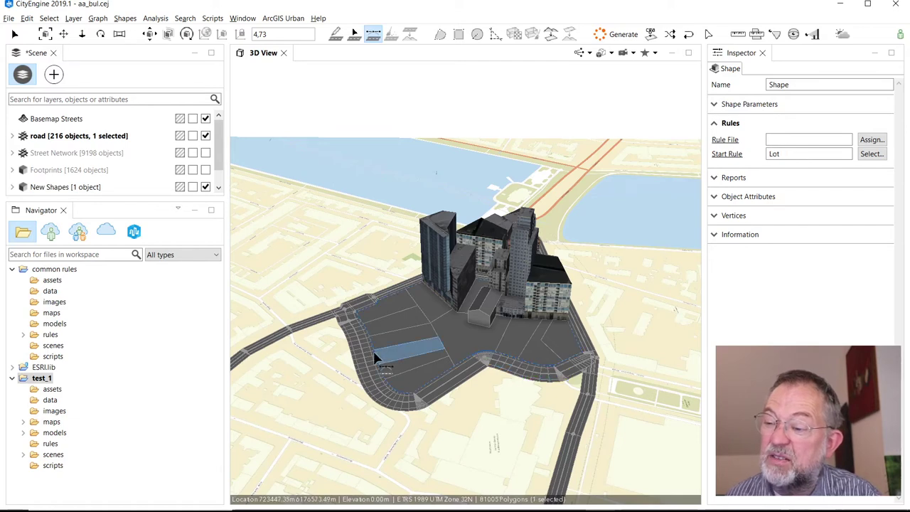
click(376, 357)
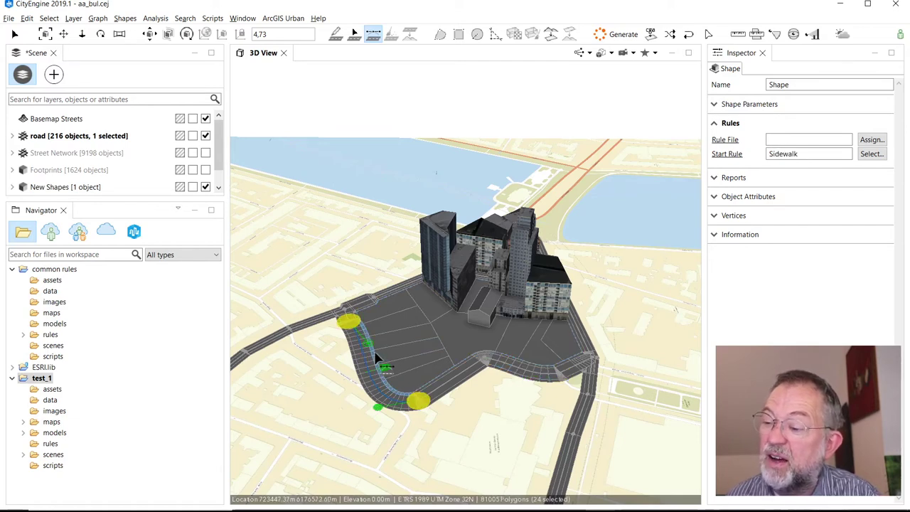
click(374, 350)
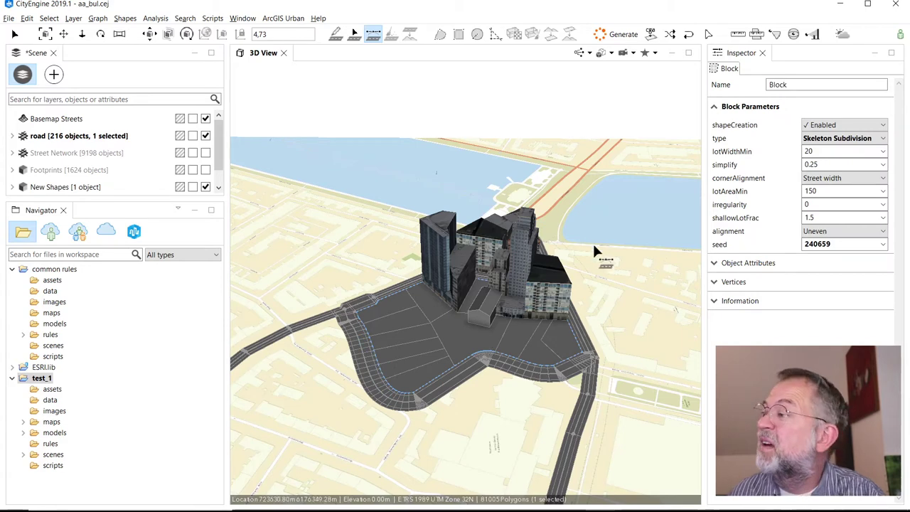
click(884, 137)
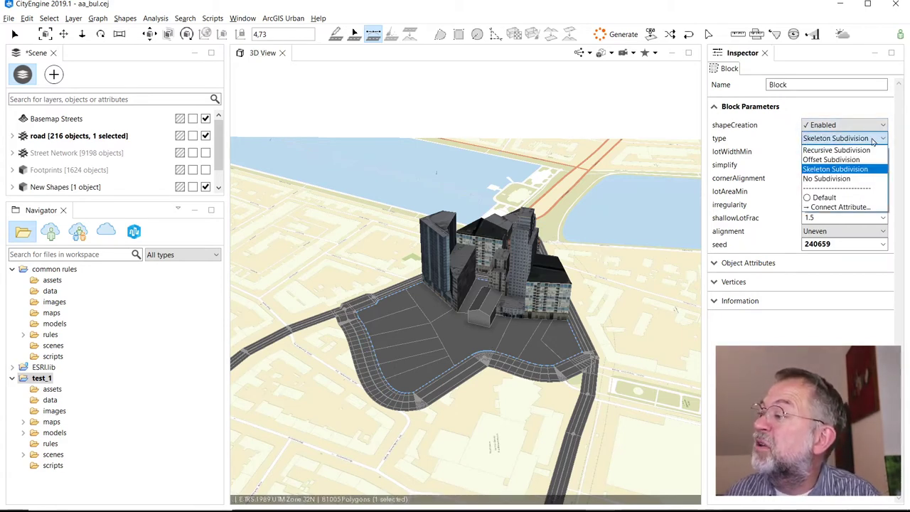
click(832, 160)
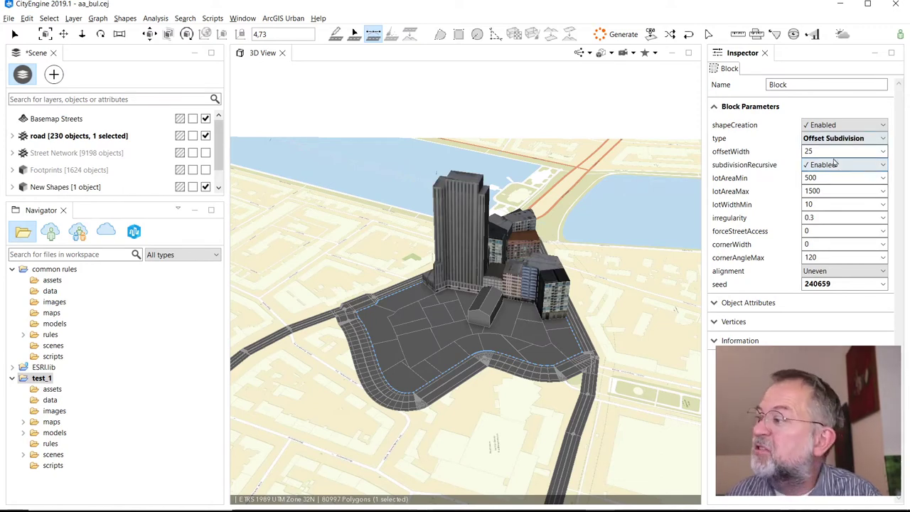
Return the block to Skeleton Subdivision and switch to the PowerPoint slide show.
click(884, 139)
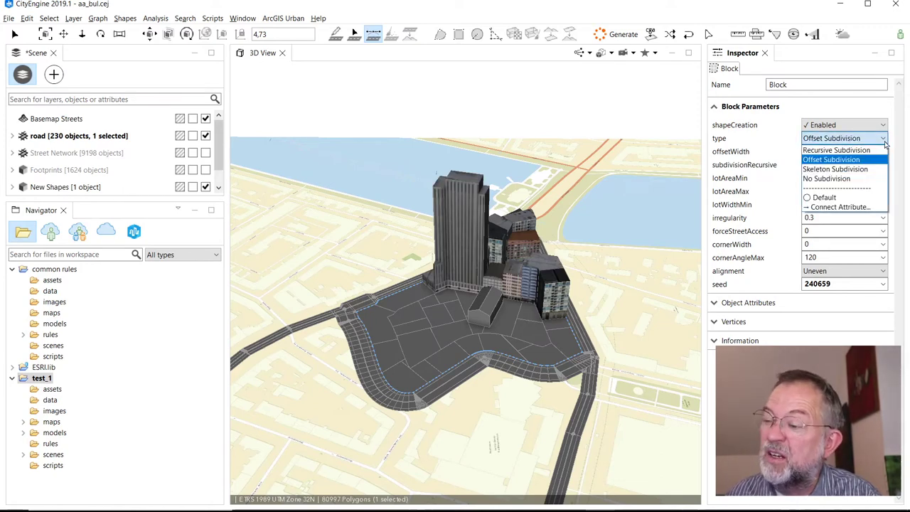
click(834, 170)
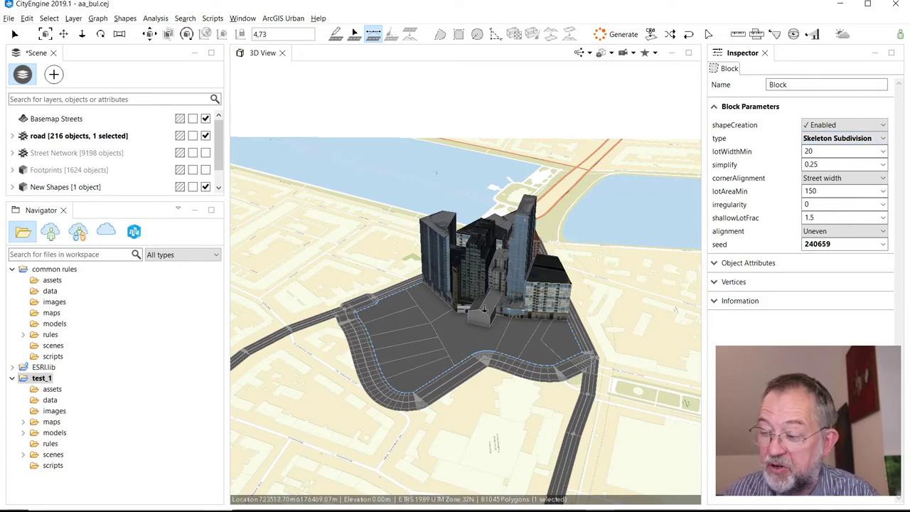
scroll(483, 310, up, 10)
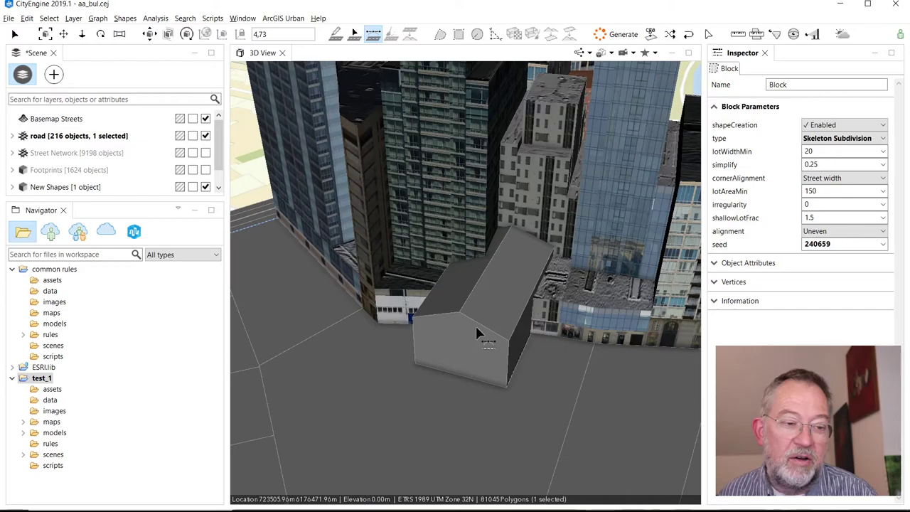
key(alt+Tab)
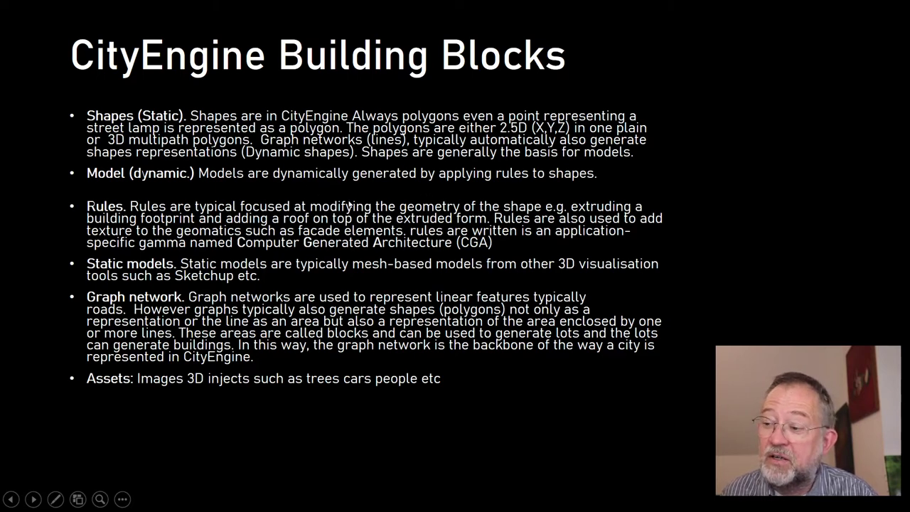
Switch back to CityEngine and frame the selected block with its streets.
key(alt+Tab)
key(f)
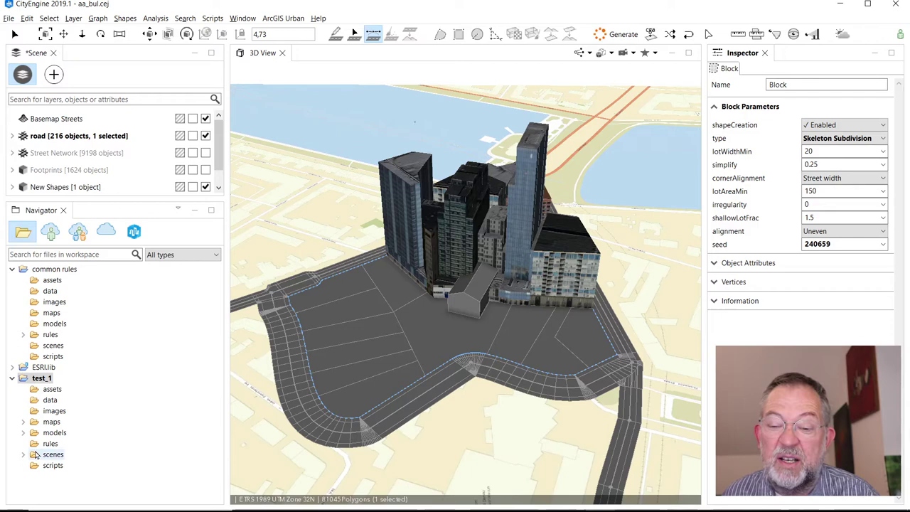
Apply Park_Formal.rpk to one lot and International_City.rpk to a neighbouring lot.
click(23, 334)
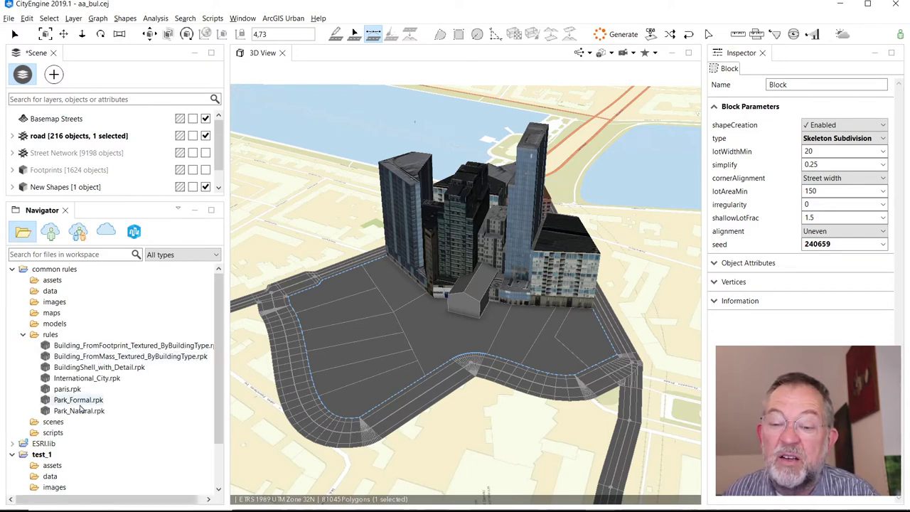
drag(71, 400, 360, 331)
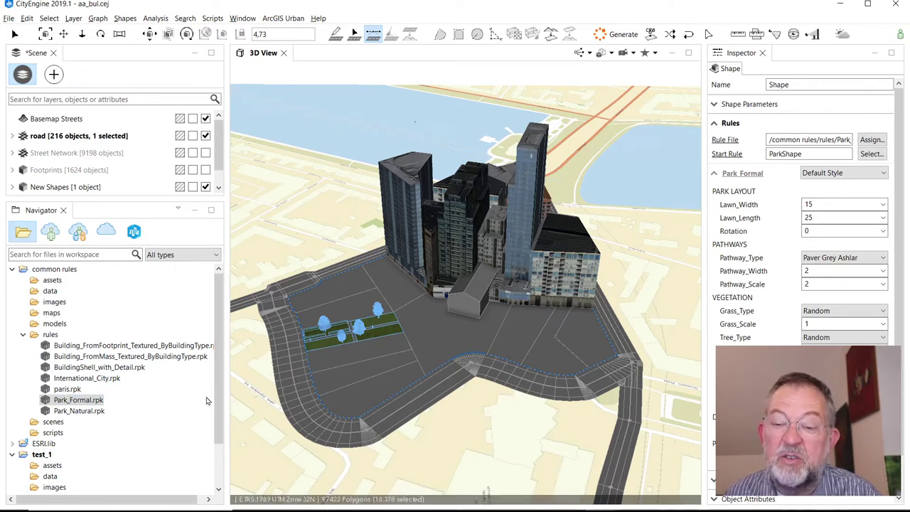
drag(87, 378, 342, 399)
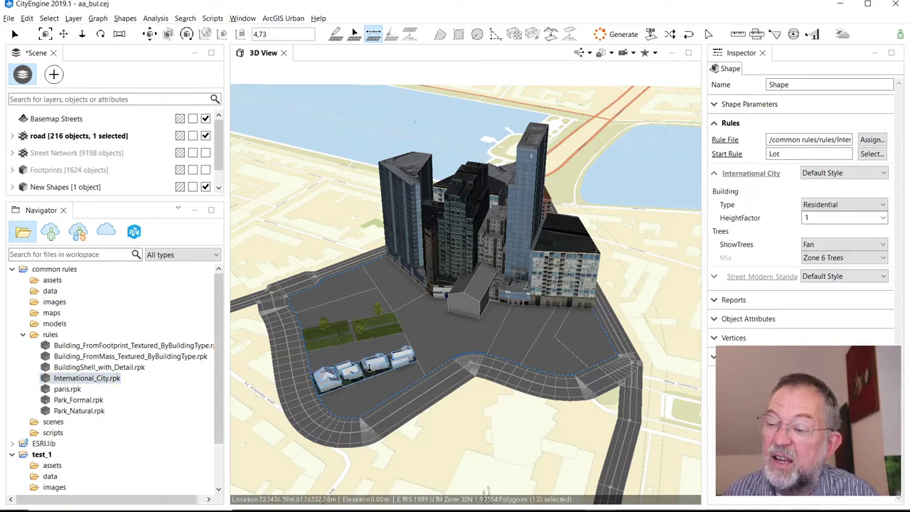
scroll(357, 393, up, 5)
scroll(346, 396, down, 5)
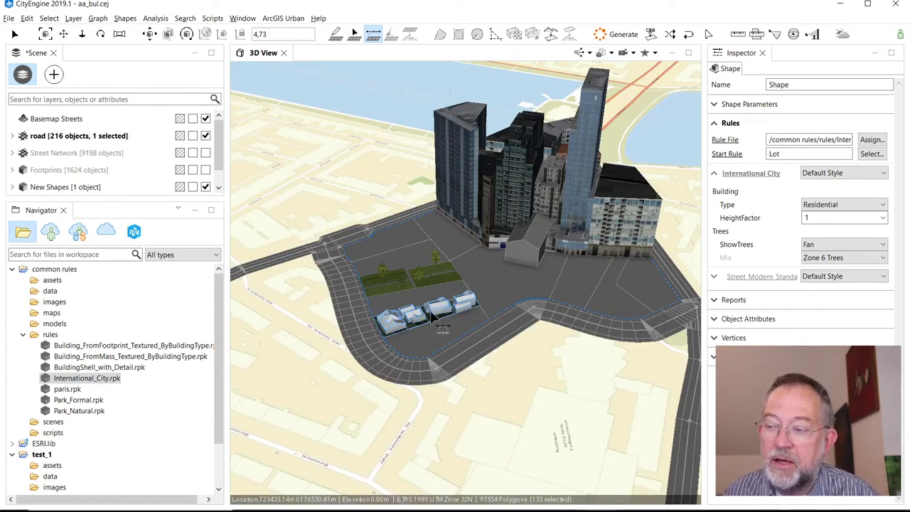
scroll(368, 344, up, 5)
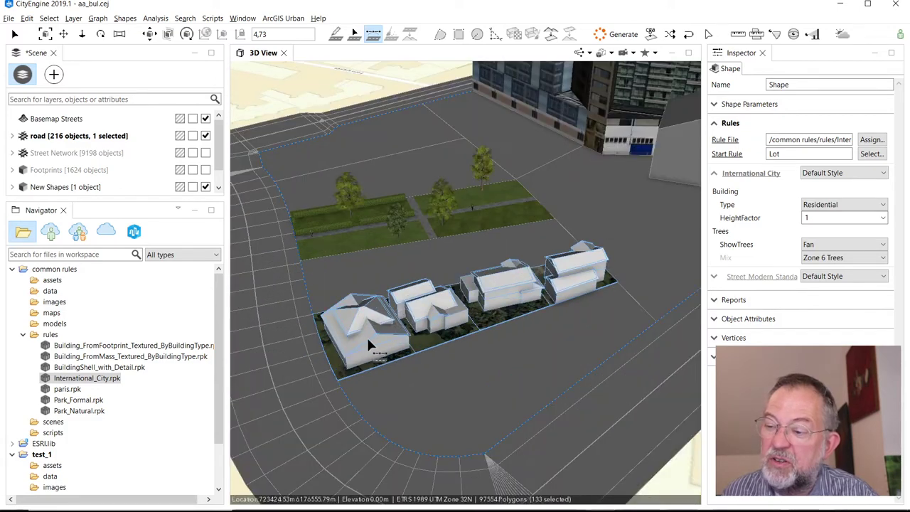
scroll(484, 242, down, 5)
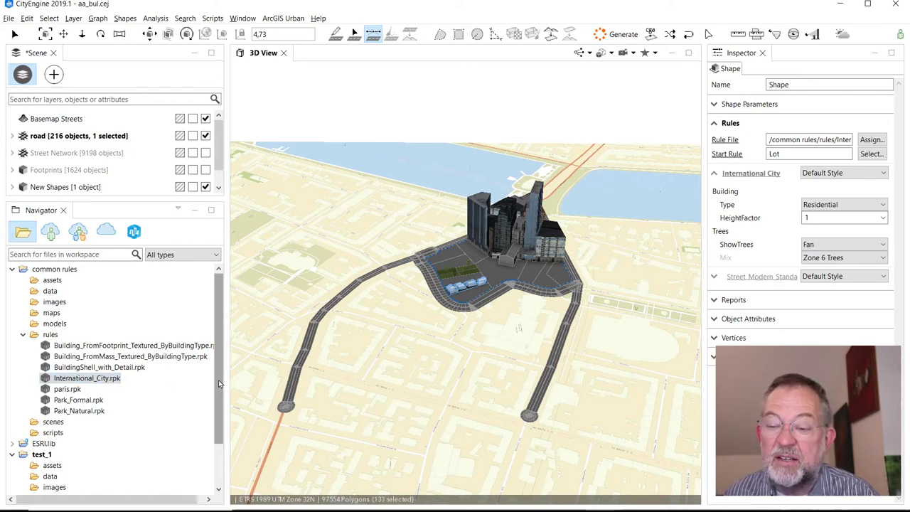
drag(219, 383, 189, 402)
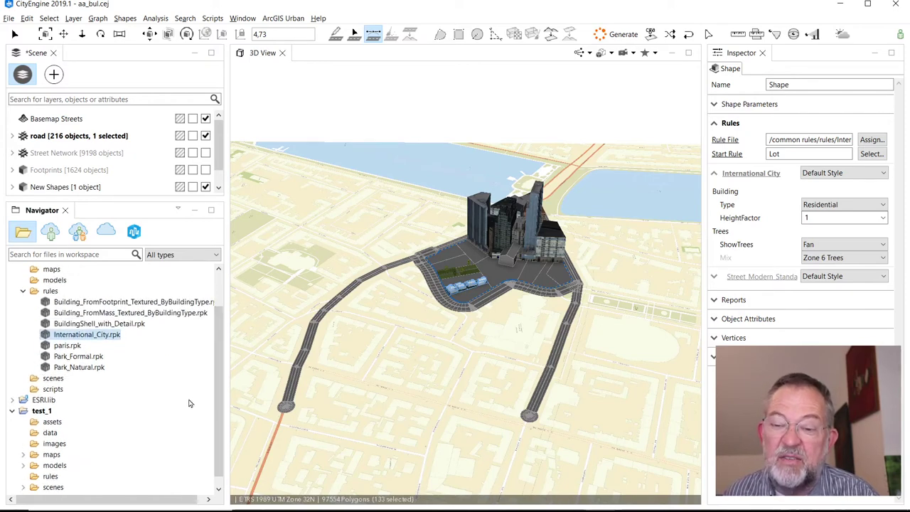
double_click(60, 337)
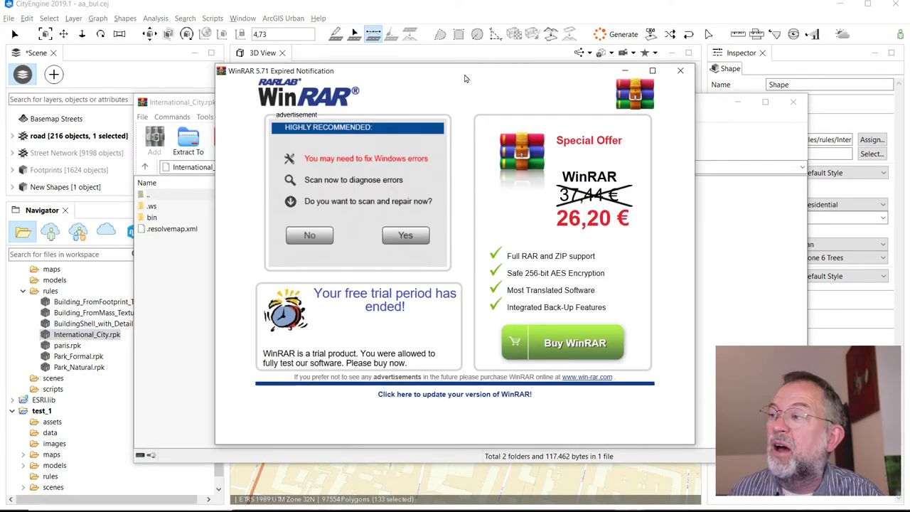
click(681, 73)
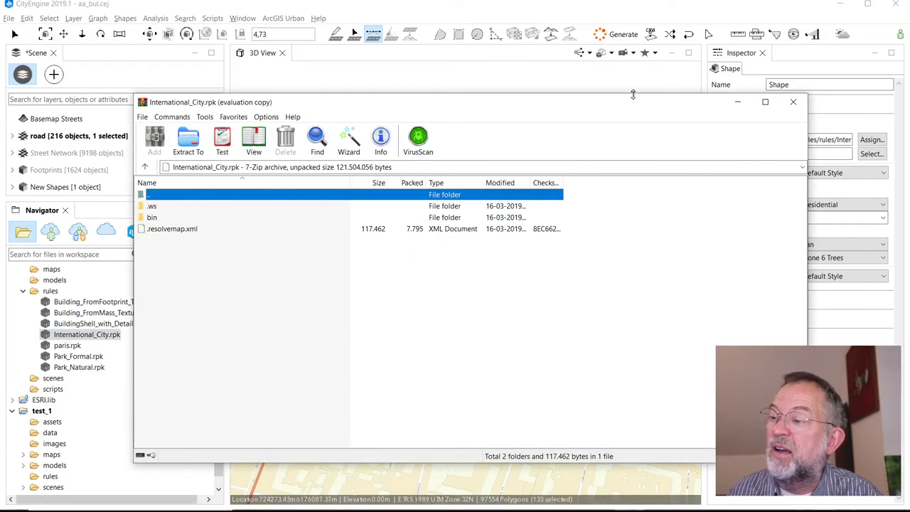
double_click(146, 207)
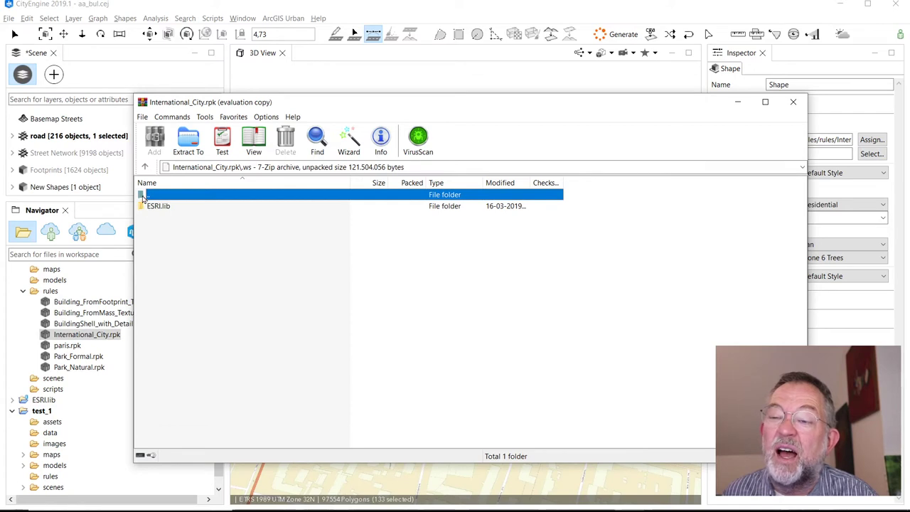
double_click(143, 196)
double_click(150, 218)
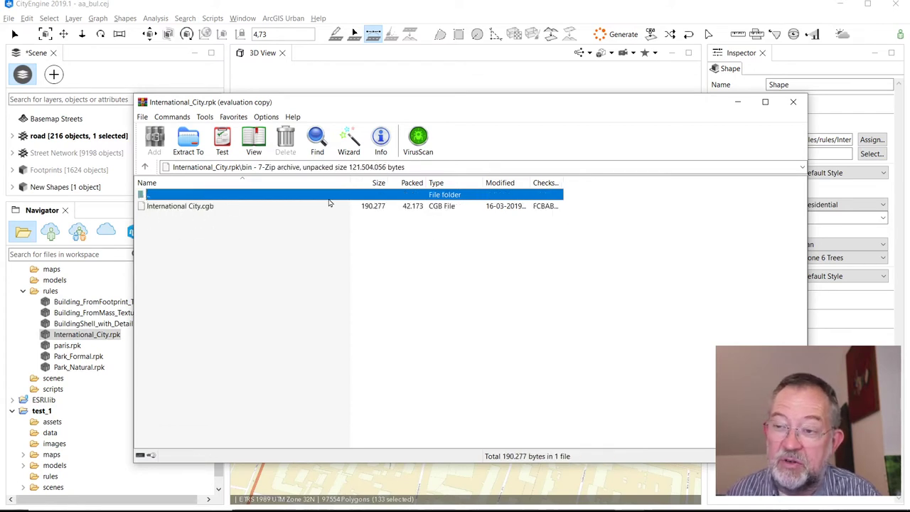
click(793, 101)
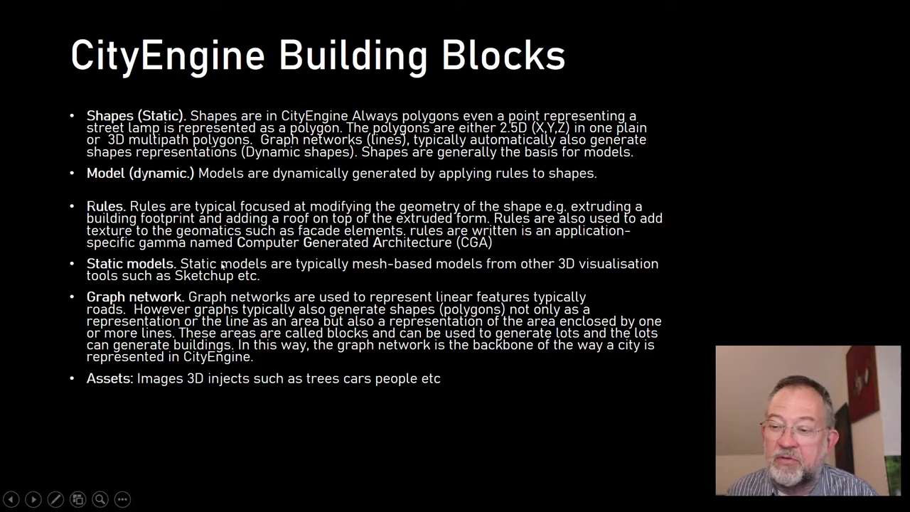
Go back to the Building Blocks slide and bring the Default Workspace folder window forward.
click(223, 264)
key(Left)
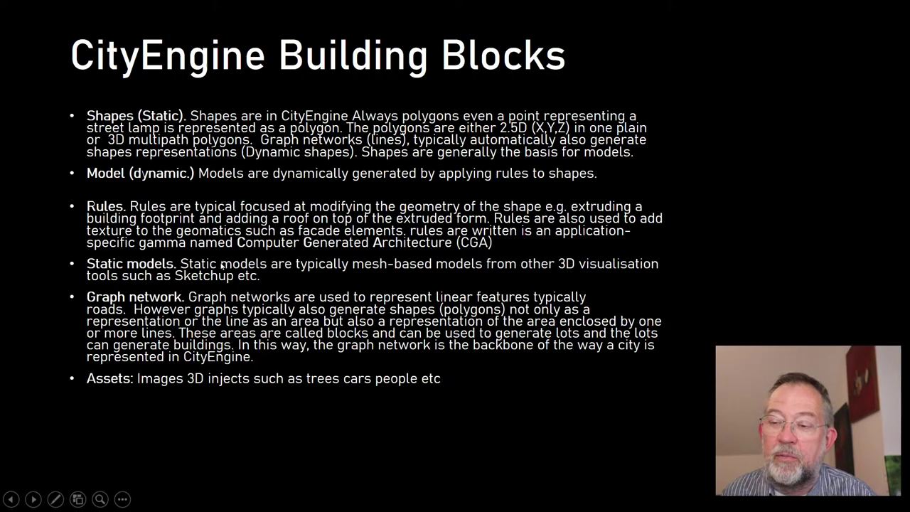
key(alt+Tab)
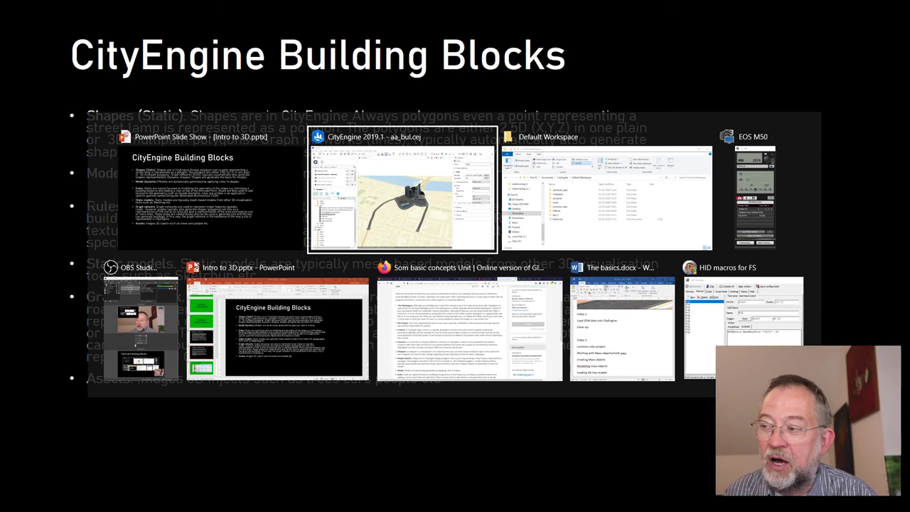
key(alt+Tab)
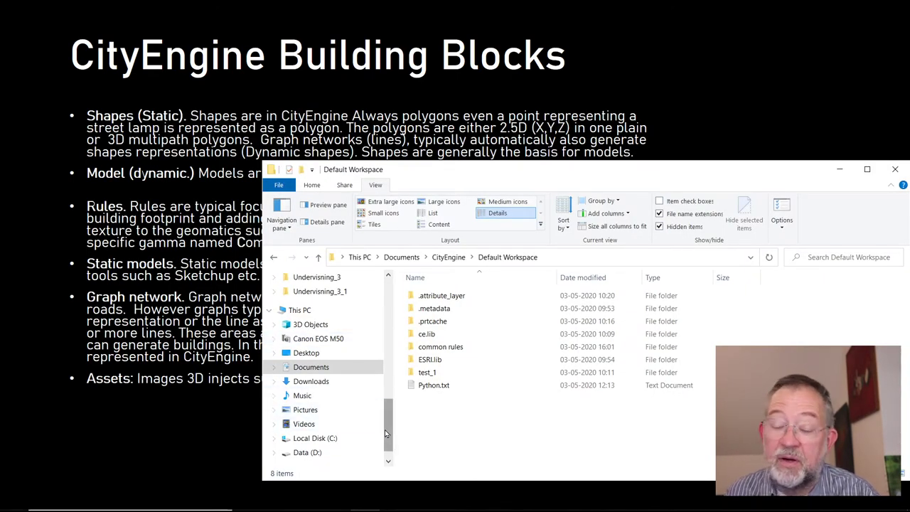
Open the Downloads folder containing Soepavilionen.kmz and keep it over the CityEngine window.
drag(384, 434, 387, 443)
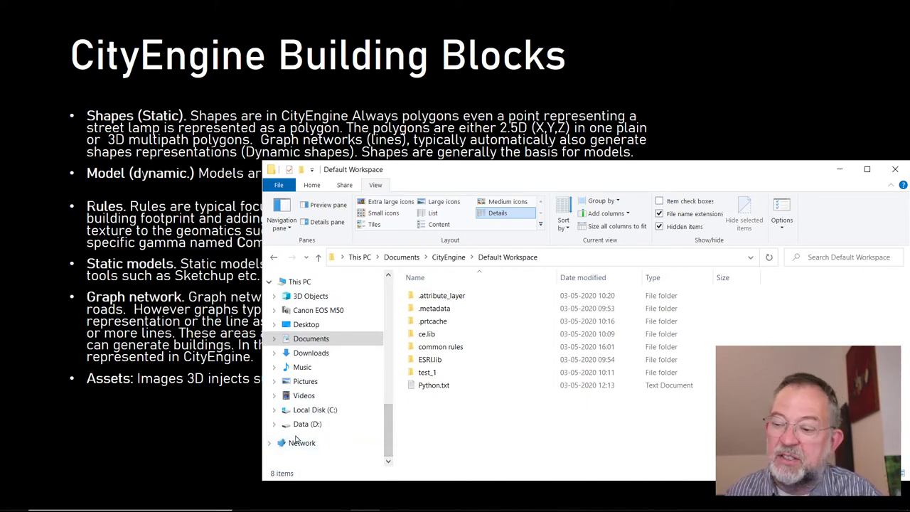
click(313, 353)
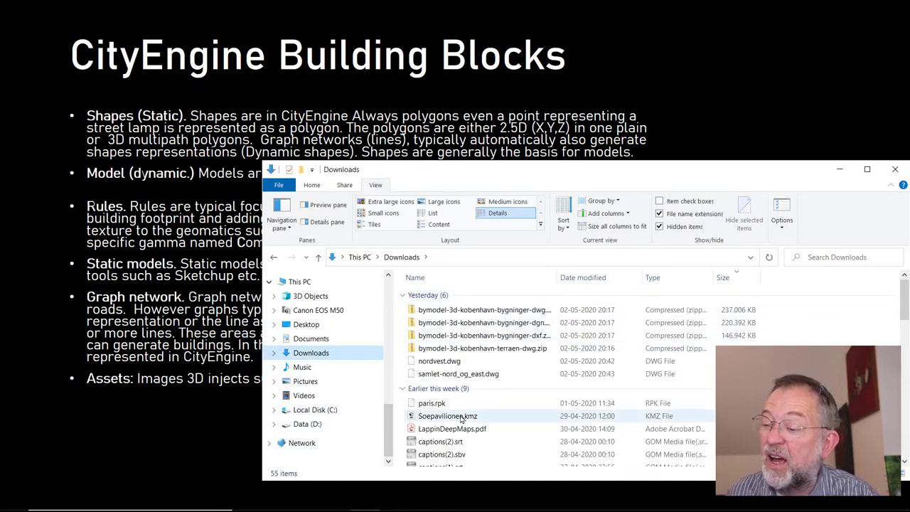
scroll(461, 419, down, 3)
scroll(462, 398, up, 3)
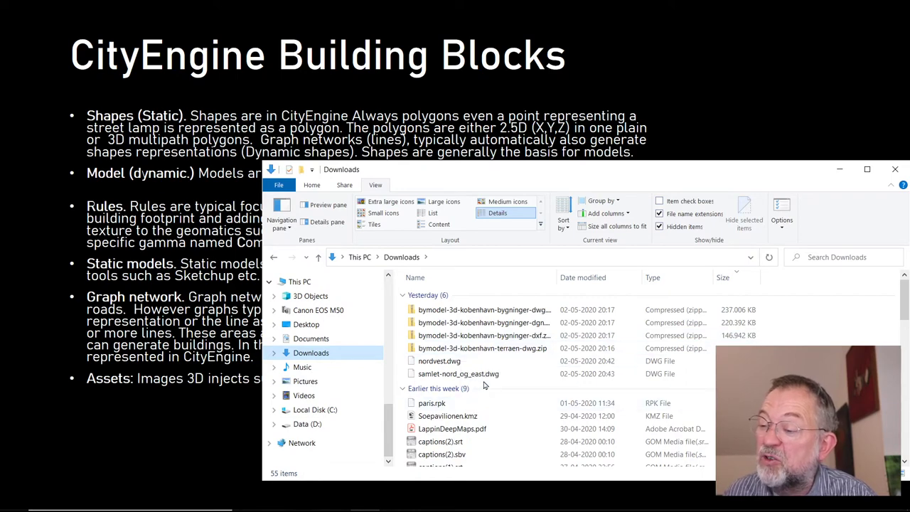
key(alt+Tab)
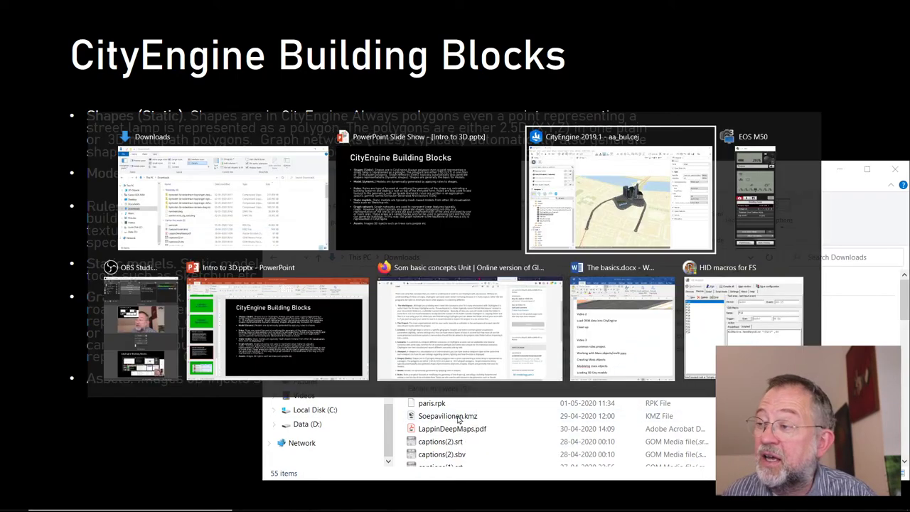
key(alt+Tab)
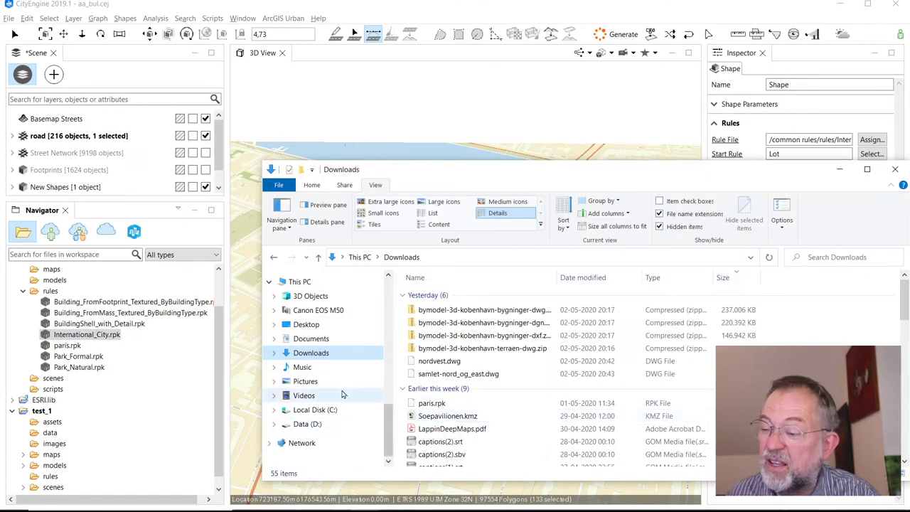
Copy Soepavilionen.kmz into test_1's data folder and place it into the 3D scene.
drag(442, 417, 47, 437)
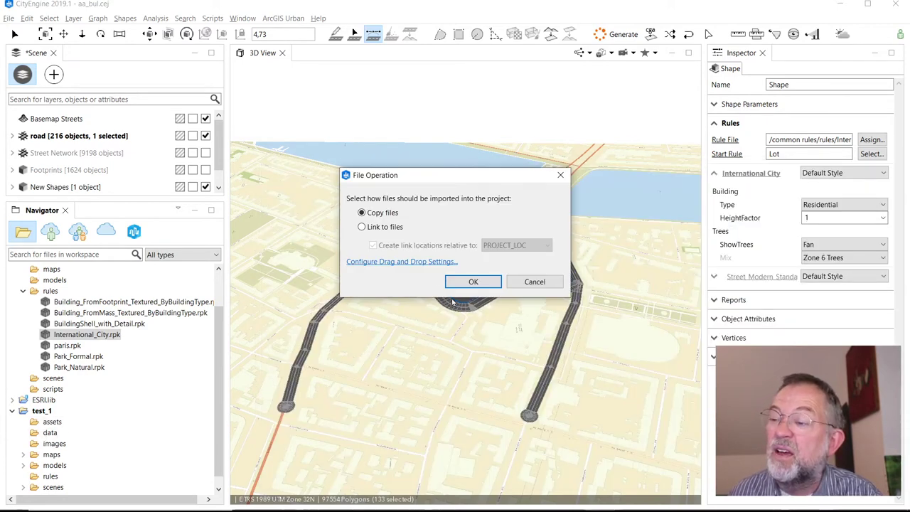
click(471, 282)
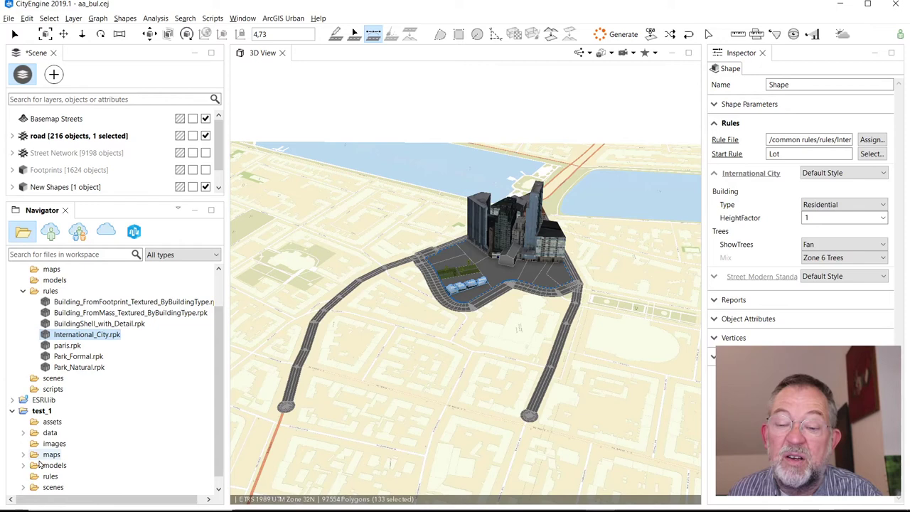
click(22, 433)
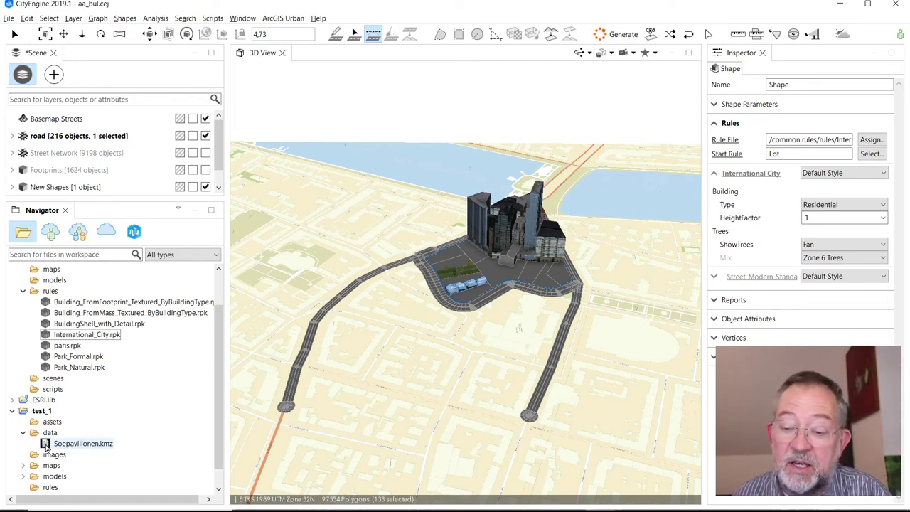
drag(46, 445, 412, 342)
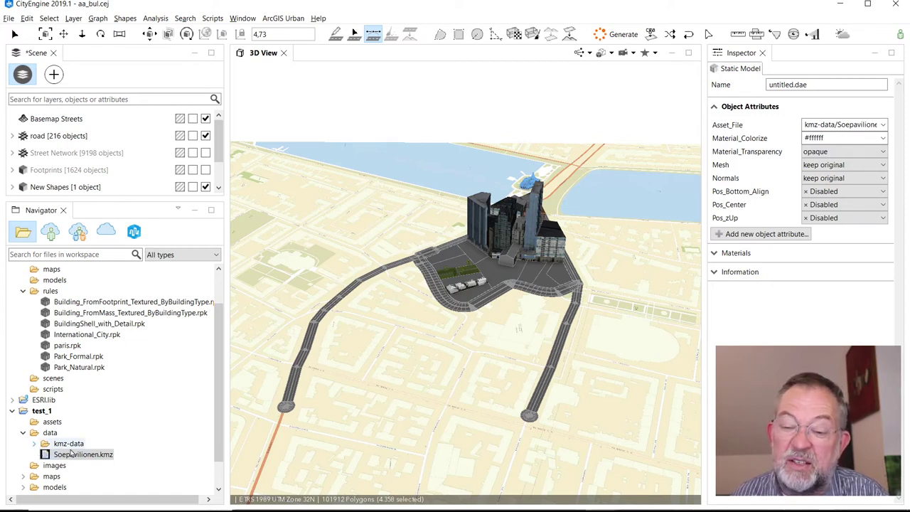
Expand kmz-data > Soepavilionen in the Navigator and frame the pavilion model.
click(33, 443)
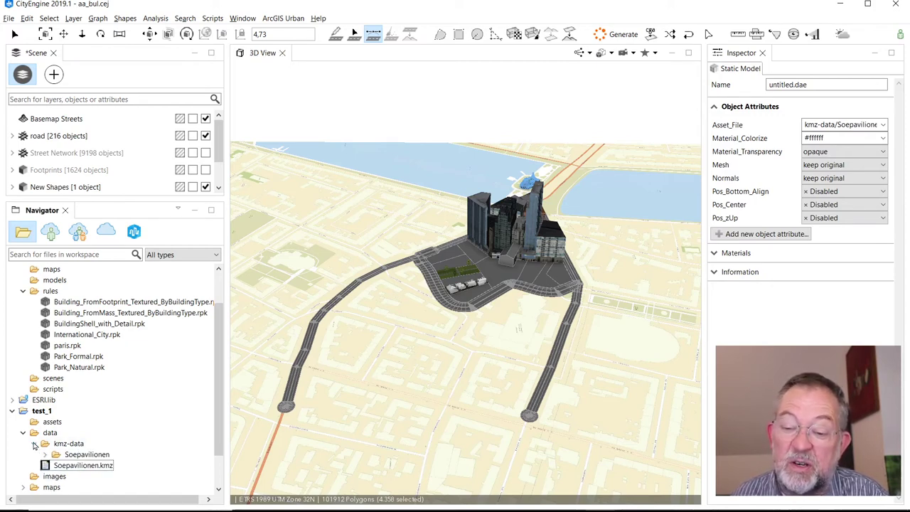
click(45, 455)
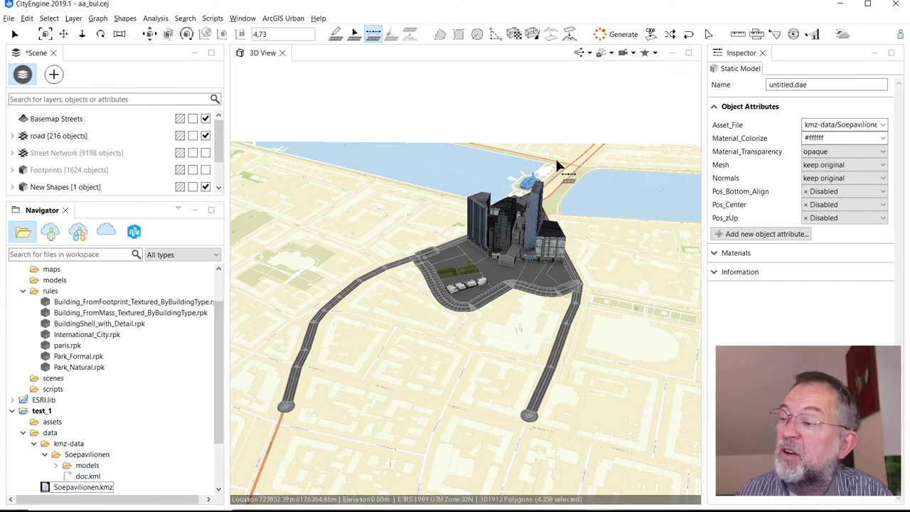
key(f)
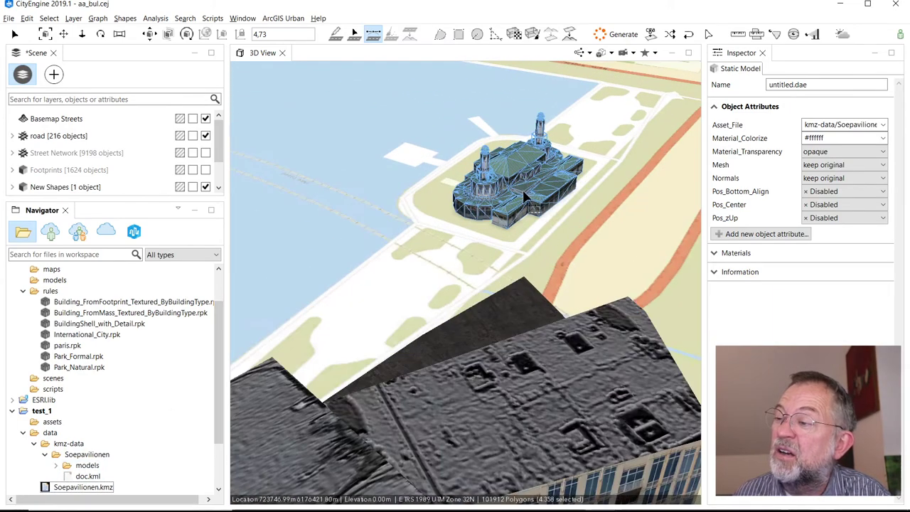
scroll(523, 192, up, 3)
scroll(508, 201, down, 10)
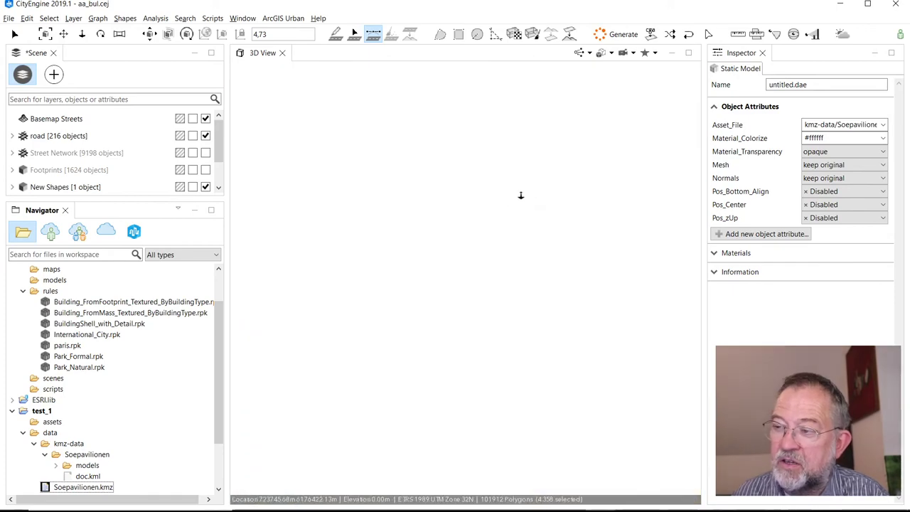
scroll(509, 207, up, 6)
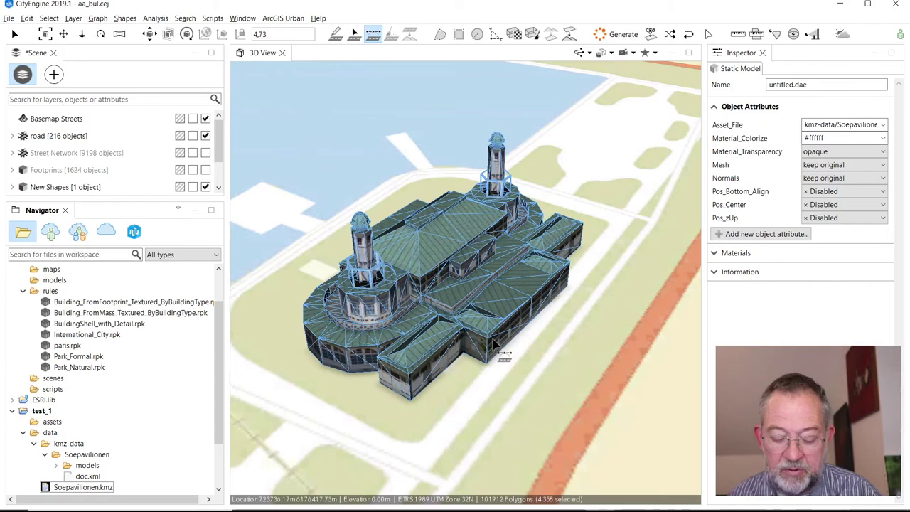
Orbit the pavilion for low front, oblique and tower side views, then reframe it.
alt+drag(508, 346, 395, 344)
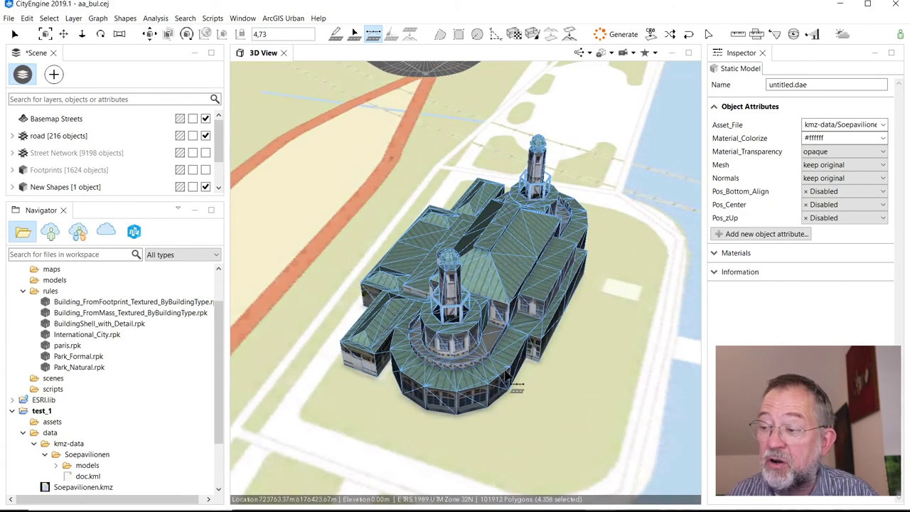
alt+drag(434, 319, 334, 335)
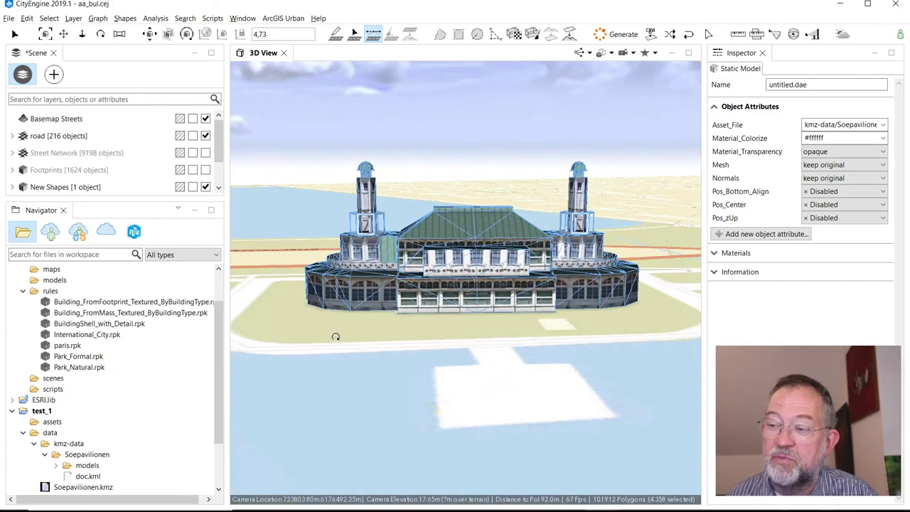
alt+drag(540, 305, 474, 334)
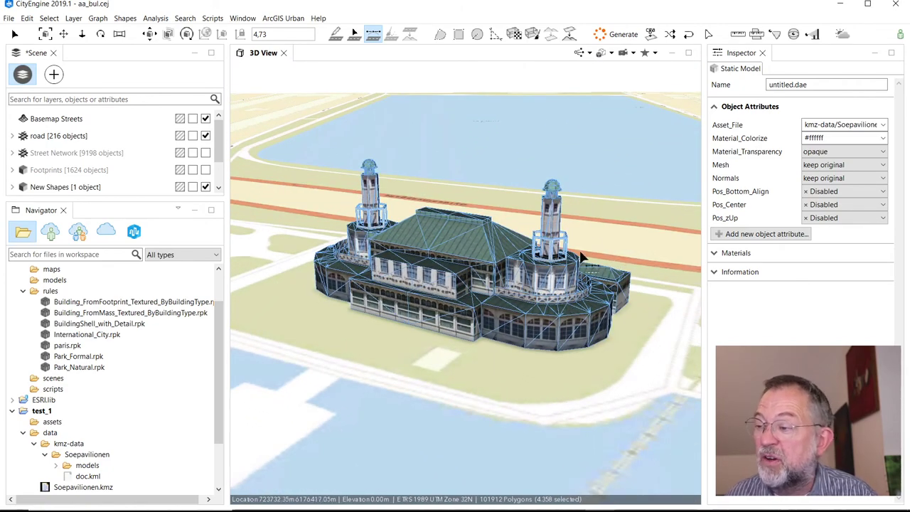
alt+drag(588, 302, 439, 323)
scroll(439, 324, up, 5)
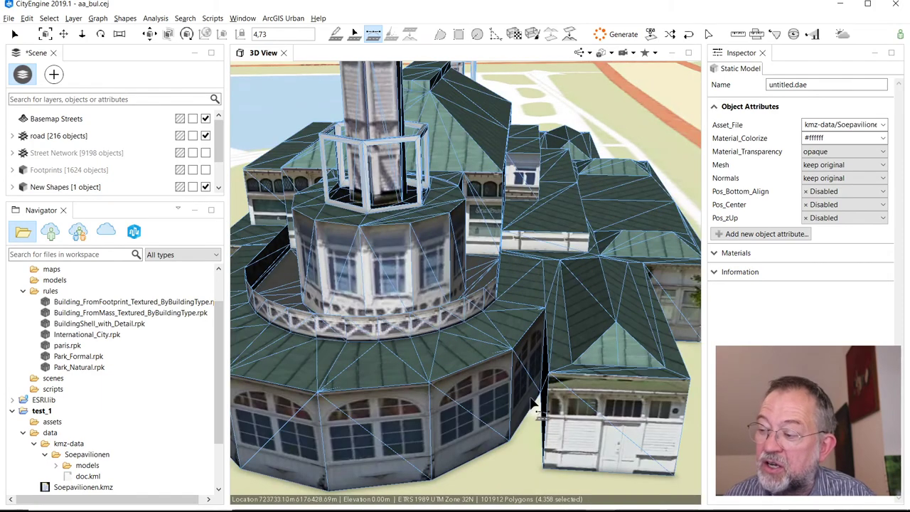
key(f)
key(alt+Tab)
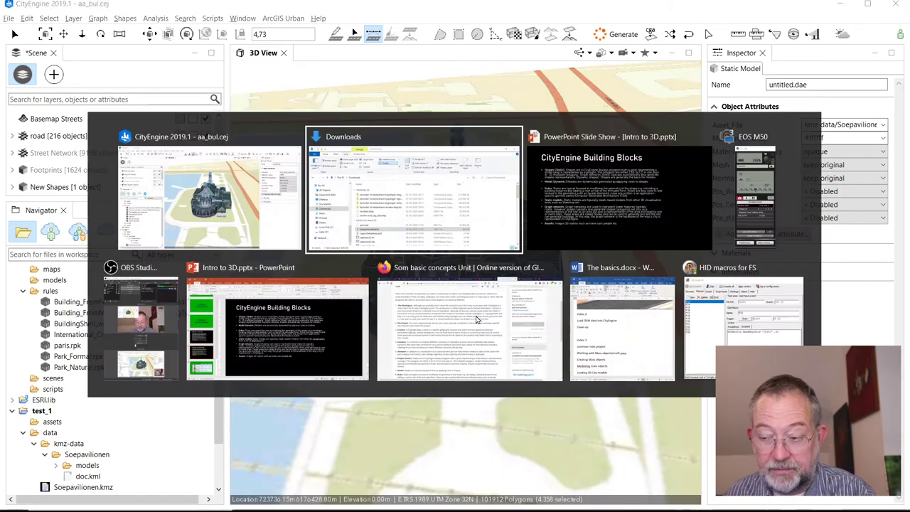
key(alt+Tab)
key(alt+Tab)
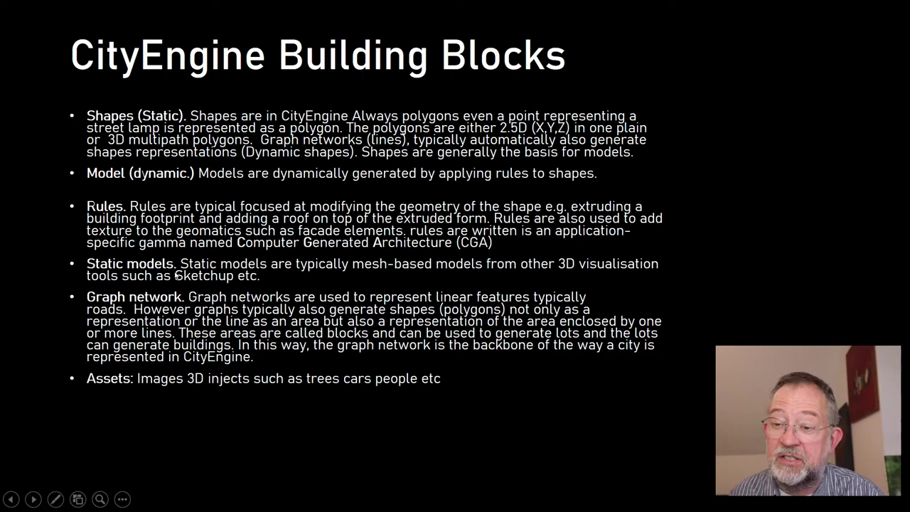
key(alt+Tab)
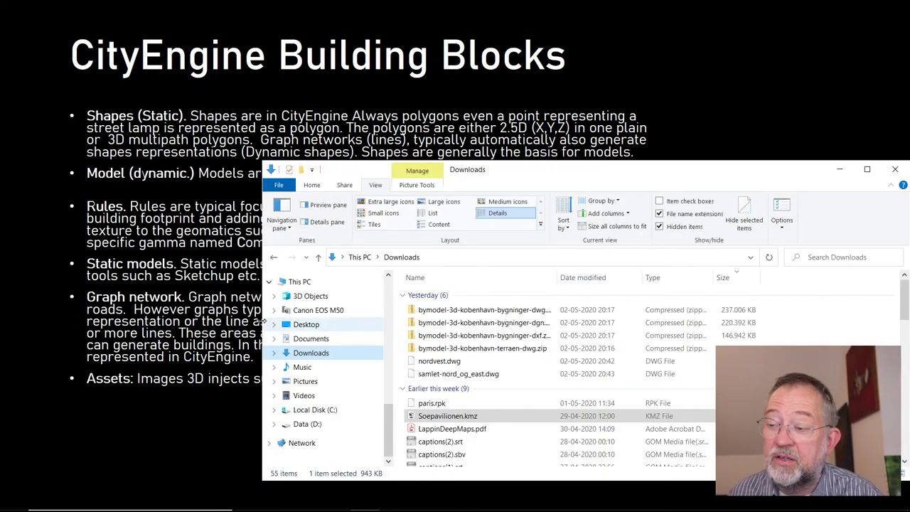
key(alt+Tab)
key(Tab)
scroll(321, 201, down, 5)
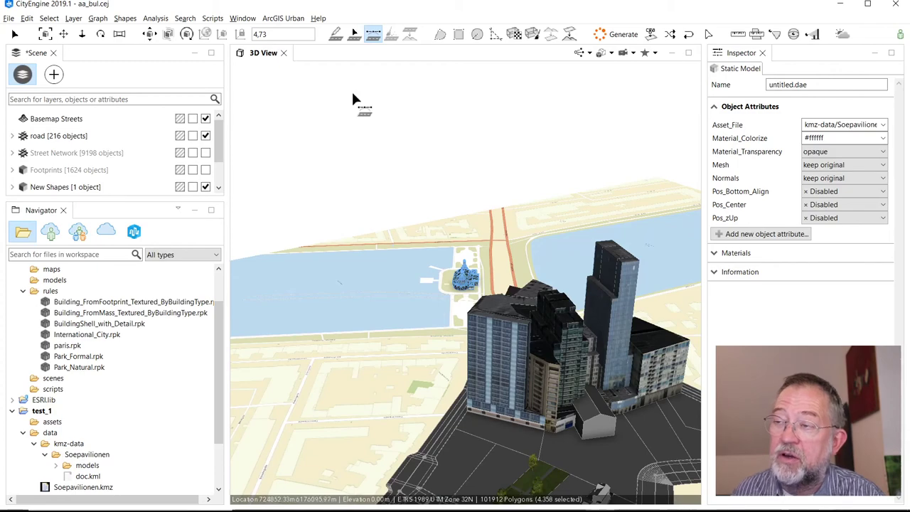
Draw a polygonal street from the left road end to the right end, closing the loop.
click(63, 34)
scroll(325, 260, down, 6)
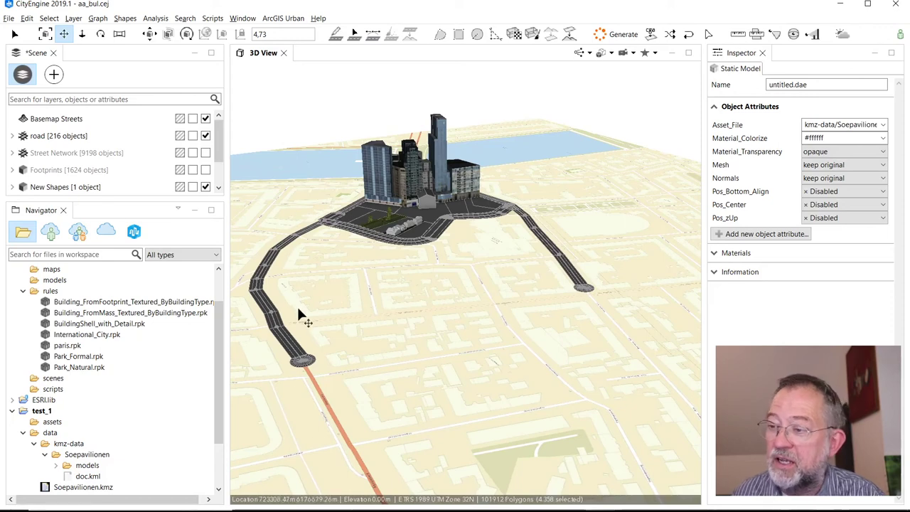
click(353, 33)
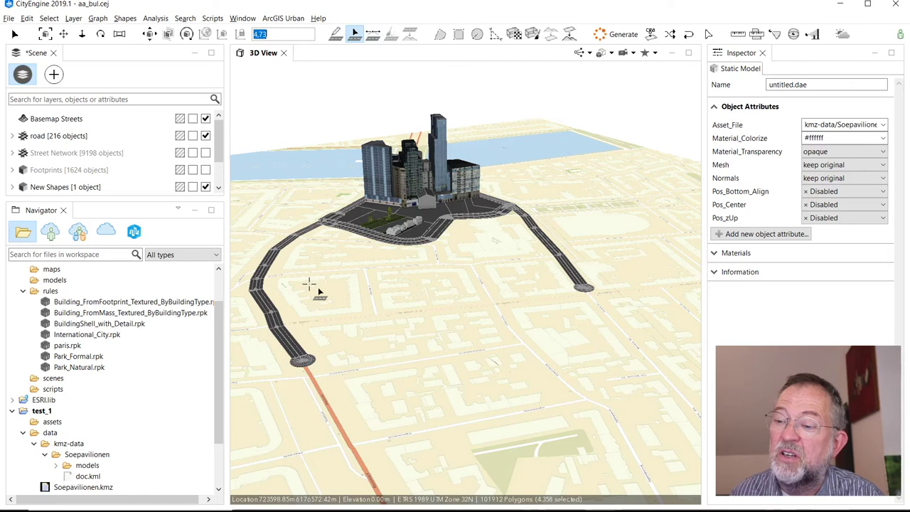
click(310, 361)
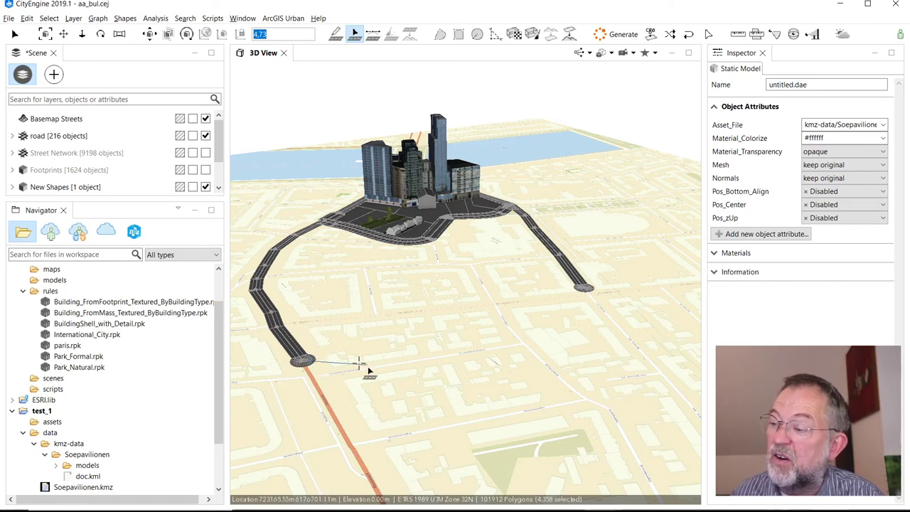
click(584, 289)
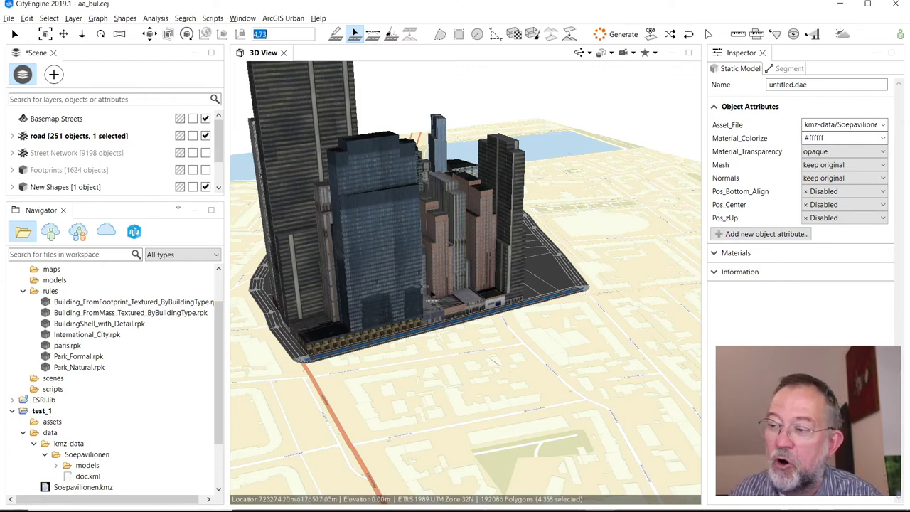
Return to CityEngine and orbit closer to view the newly filled block.
key(alt+Tab)
key(alt+Tab)
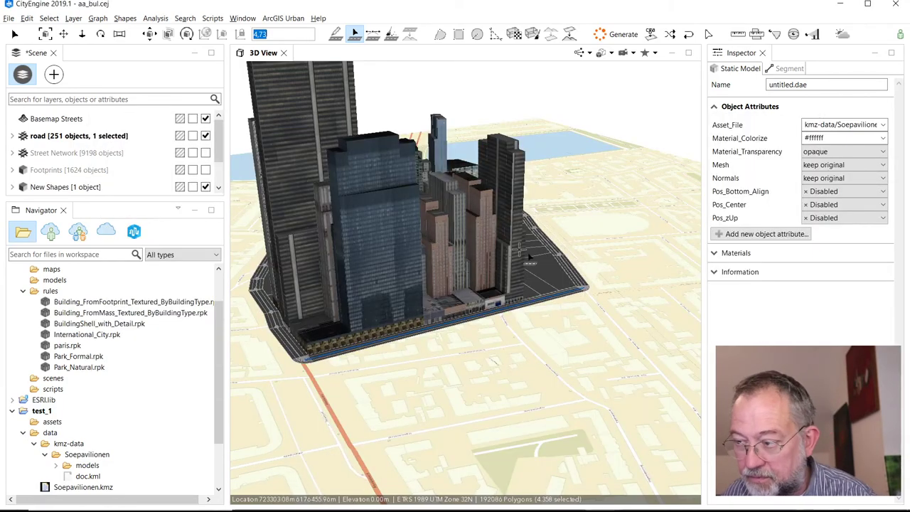
alt+drag(529, 257, 498, 344)
scroll(488, 332, up, 3)
scroll(527, 268, down, 5)
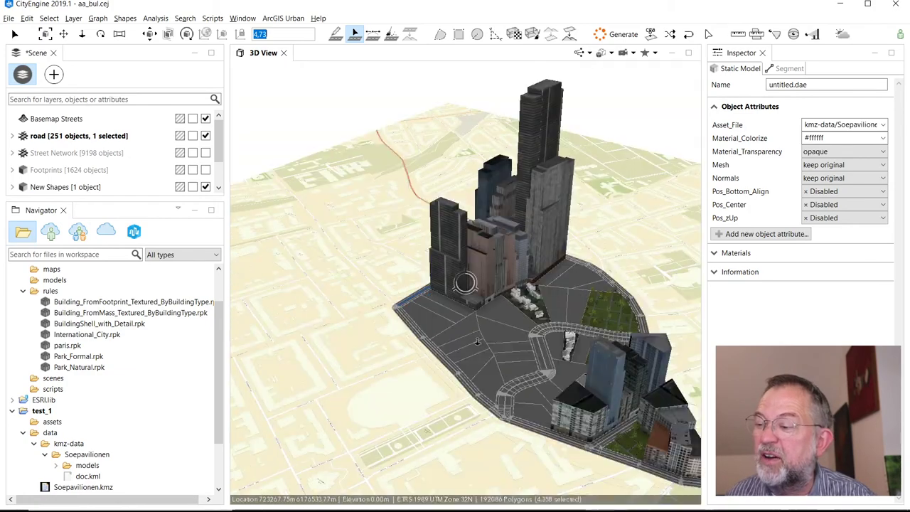
key(alt+Tab)
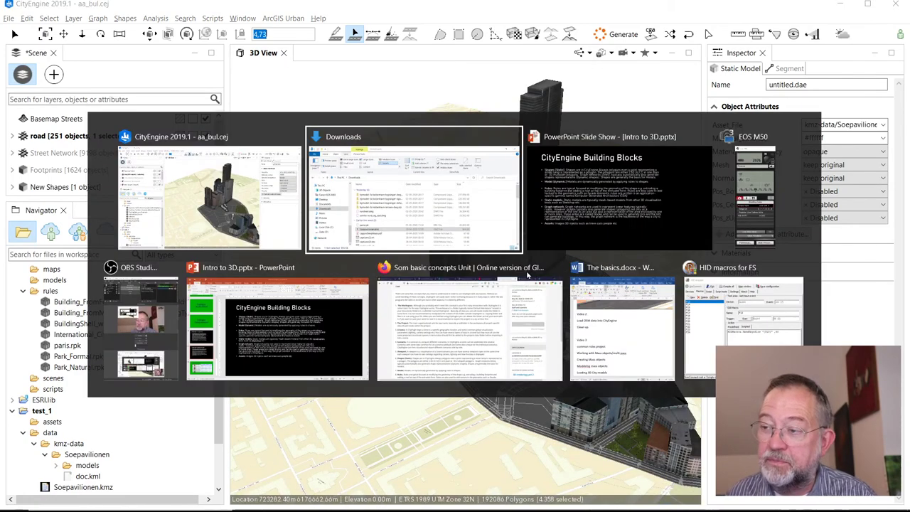
key(alt+Tab)
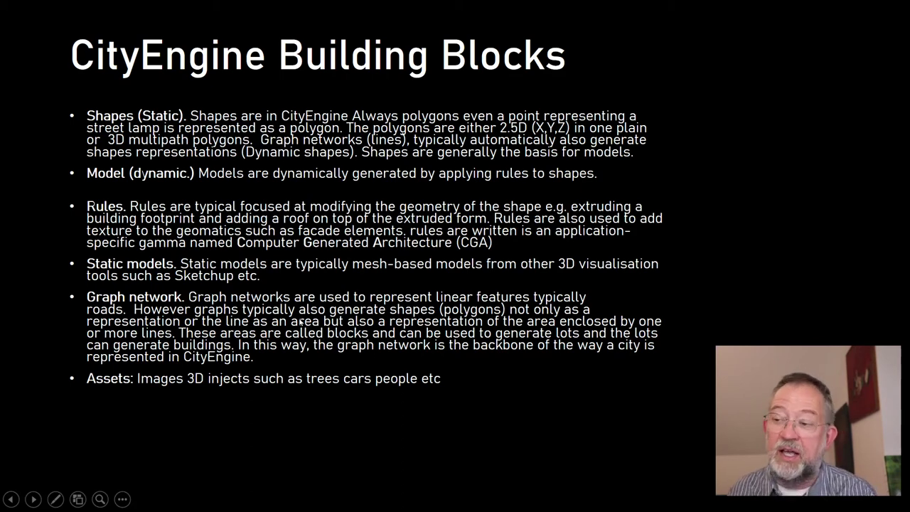
key(alt+Tab)
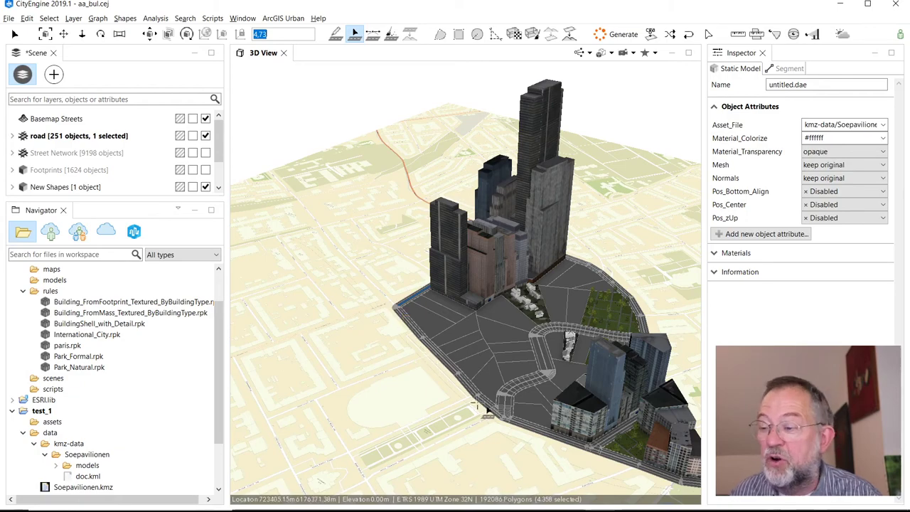
key(alt+Tab)
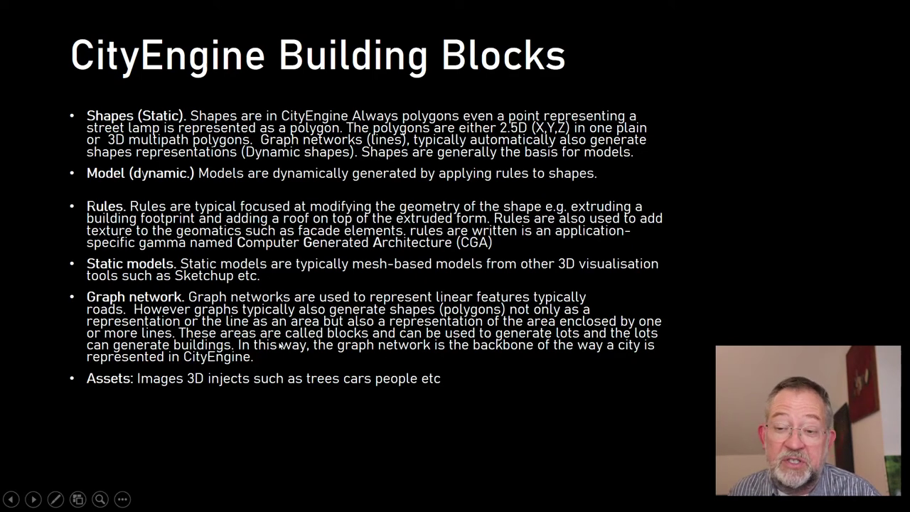
key(alt+Tab)
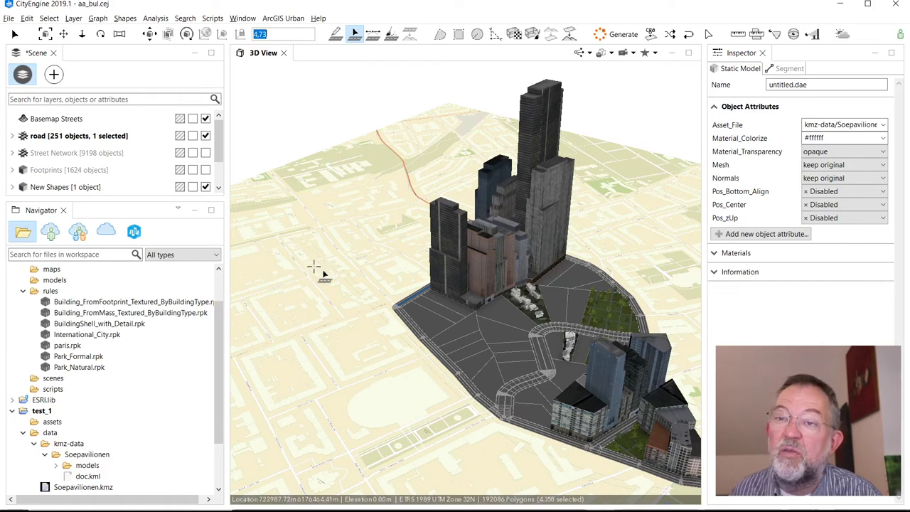
Select the whole new block in the 3D View.
click(190, 184)
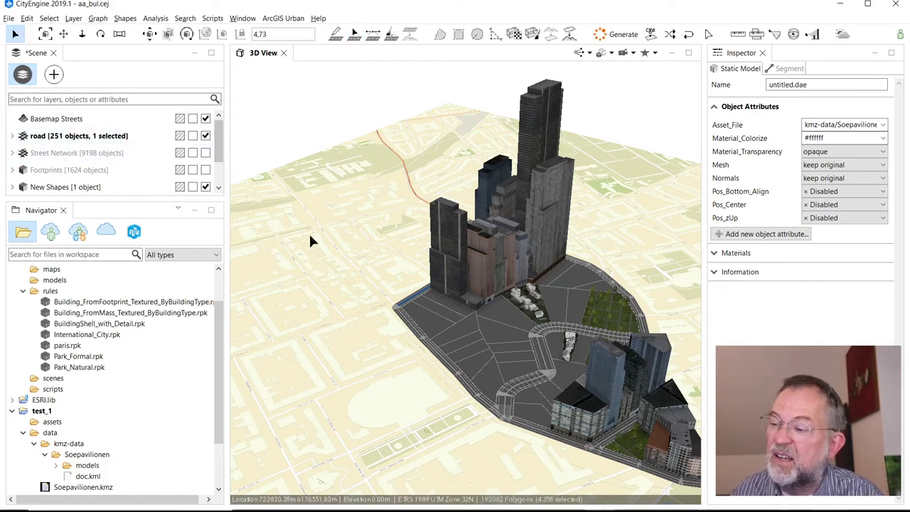
click(434, 344)
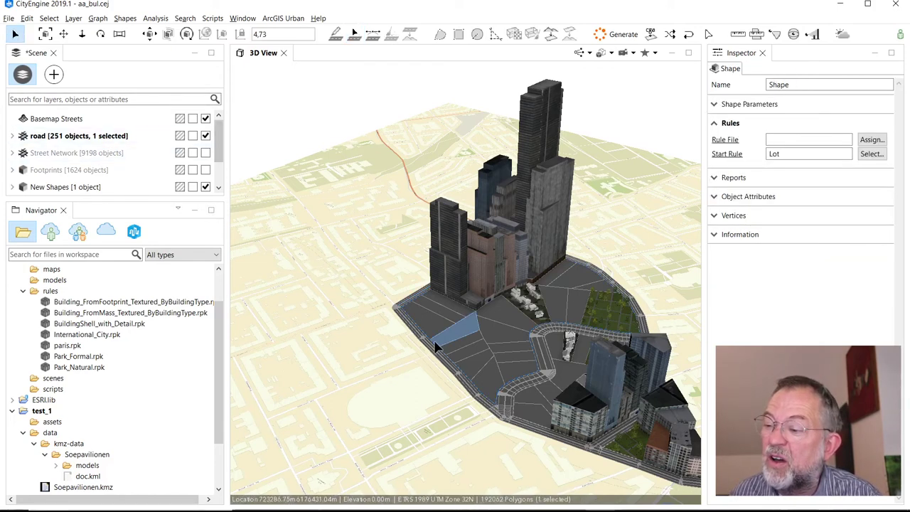
click(435, 344)
scroll(425, 343, up, 5)
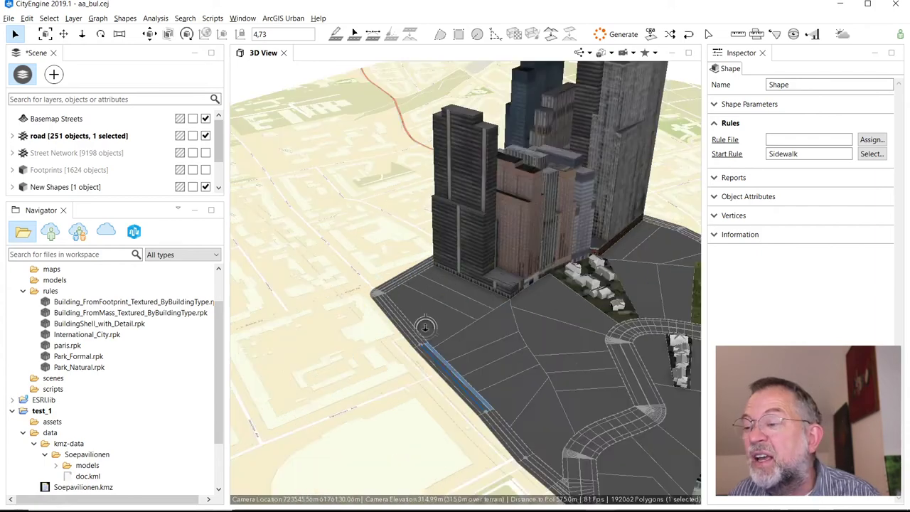
click(403, 354)
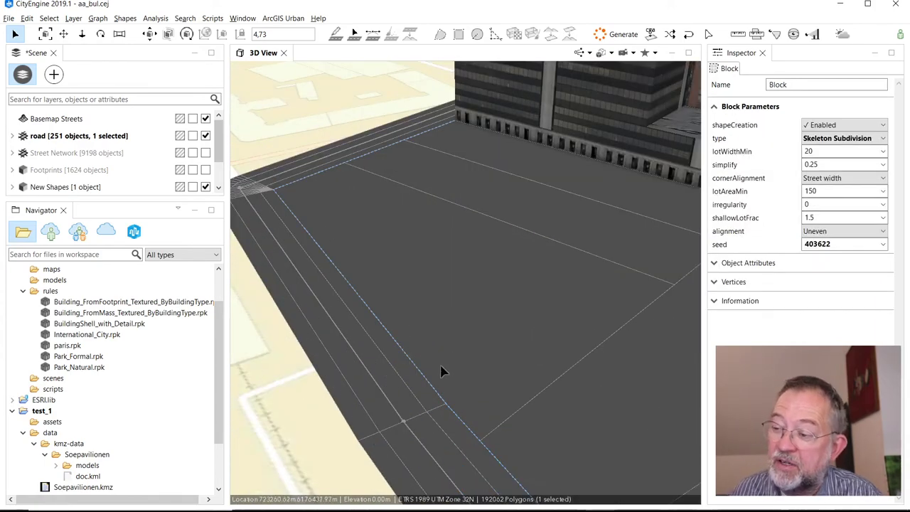
Set the block's shapeCreation to Disabled, then back to Enabled.
click(830, 125)
click(828, 141)
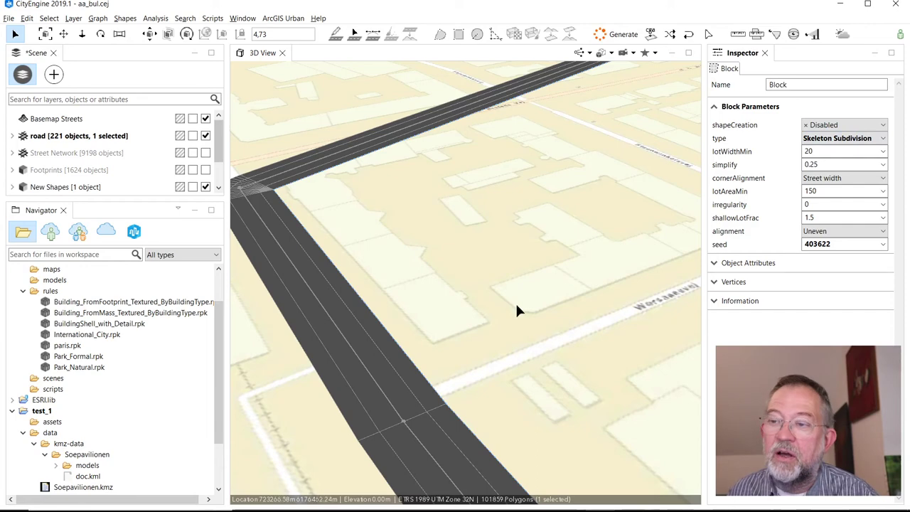
click(830, 125)
click(824, 132)
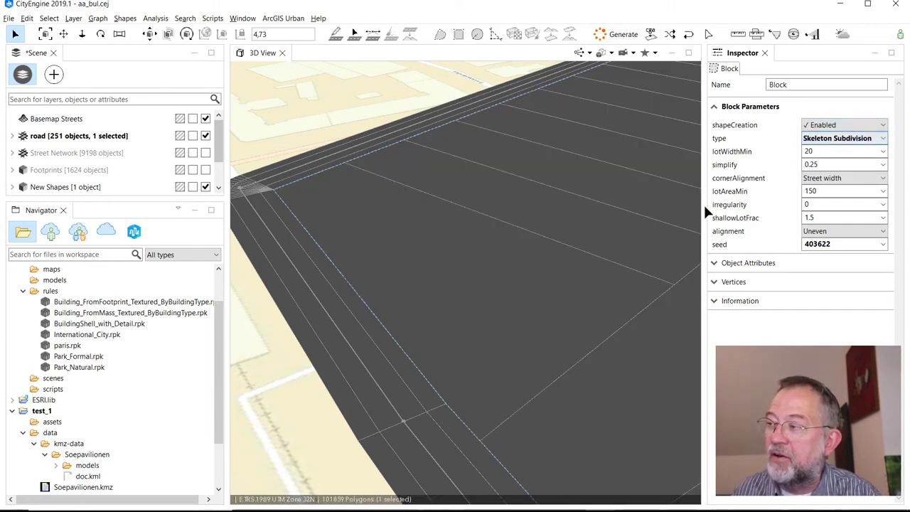
Select the lot inside the block and switch to the PowerPoint slide show.
click(535, 305)
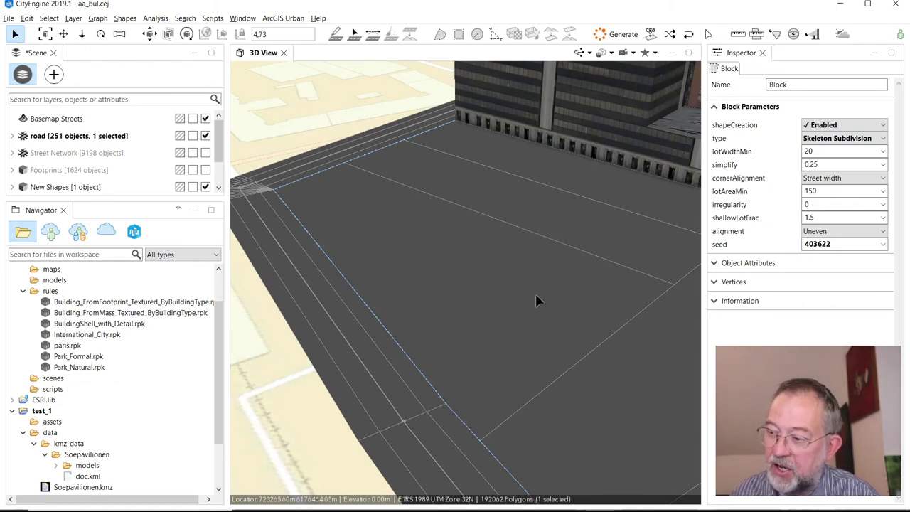
click(537, 300)
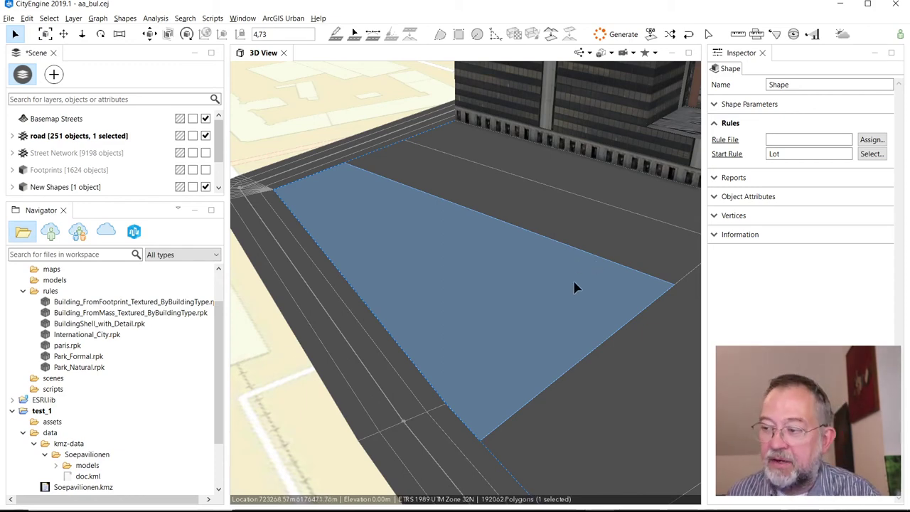
key(alt+Tab)
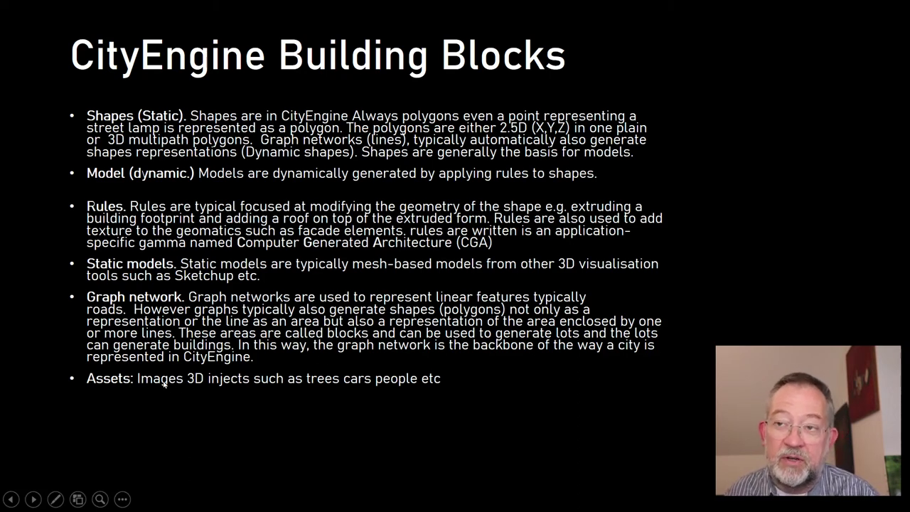
Back in CityEngine, zoom and orbit the 3D View around the park's path crossing.
key(alt+Tab)
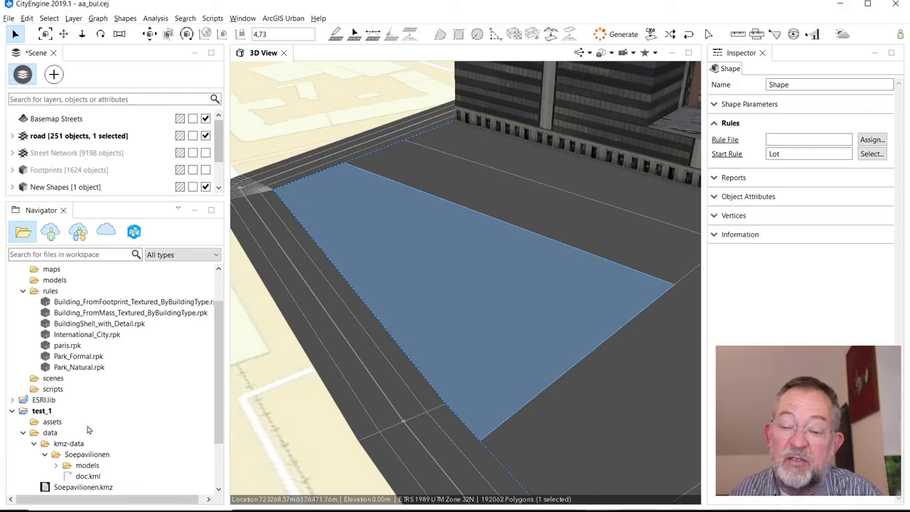
scroll(88, 429, down, 2)
scroll(88, 429, up, 3)
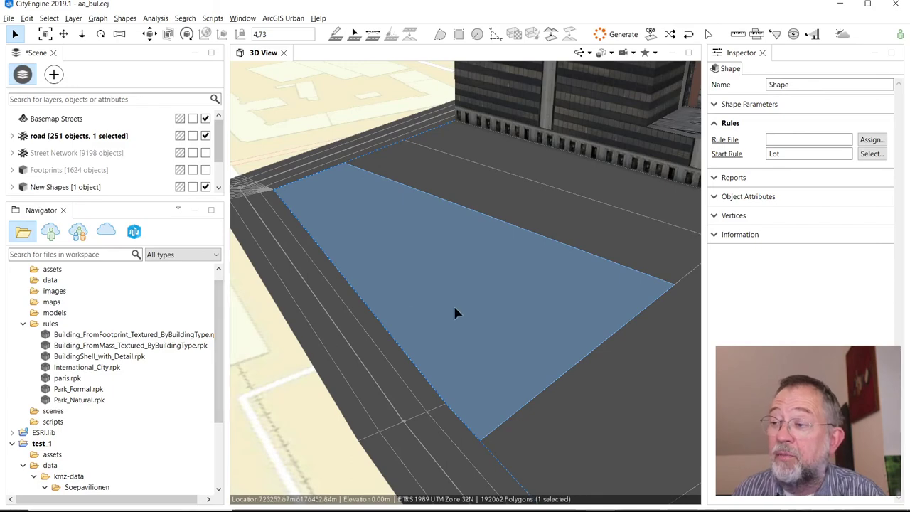
scroll(469, 313, down, 10)
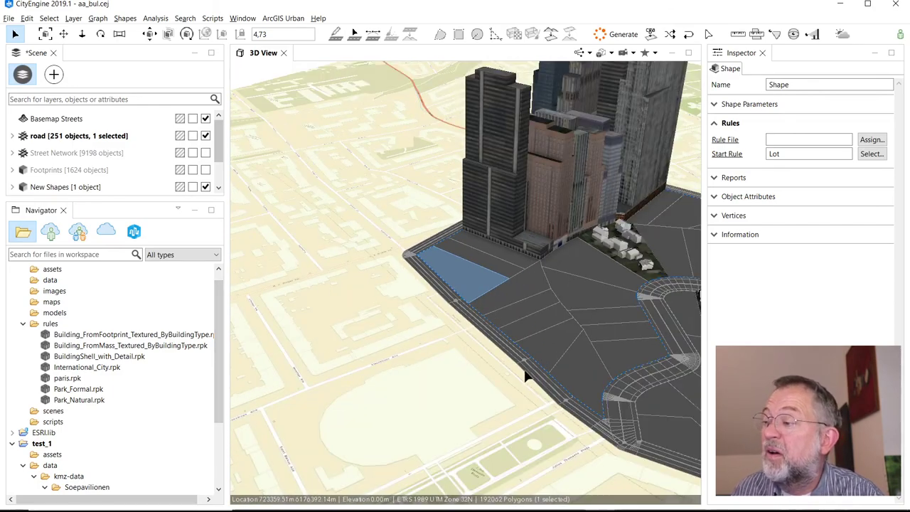
scroll(525, 377, down, 3)
scroll(594, 364, up, 10)
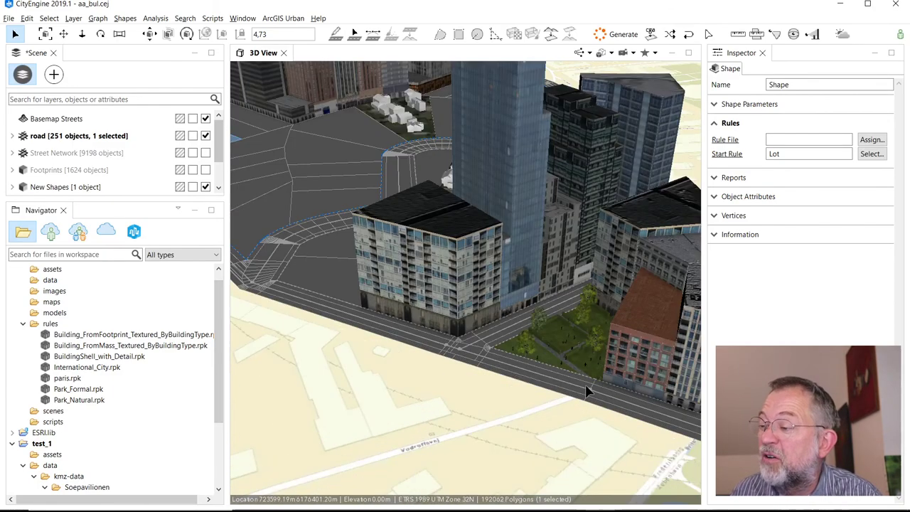
scroll(587, 391, up, 10)
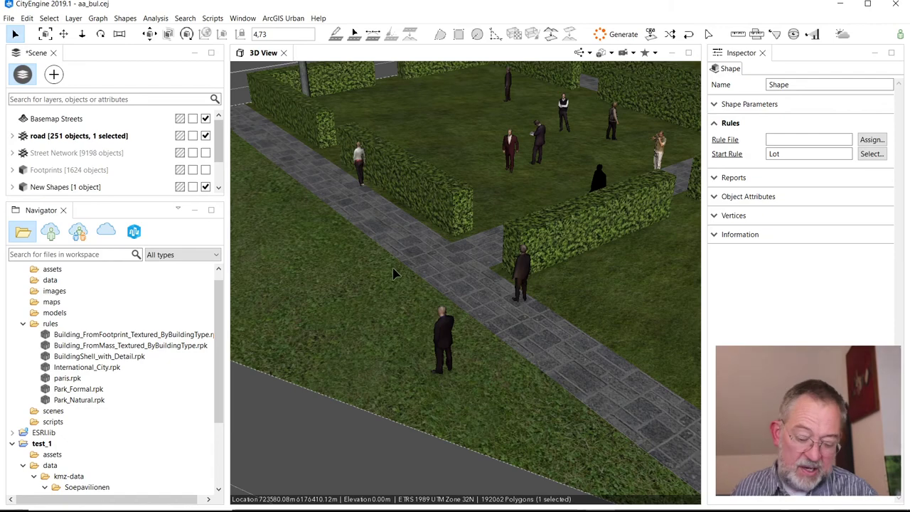
alt+drag(396, 270, 466, 265)
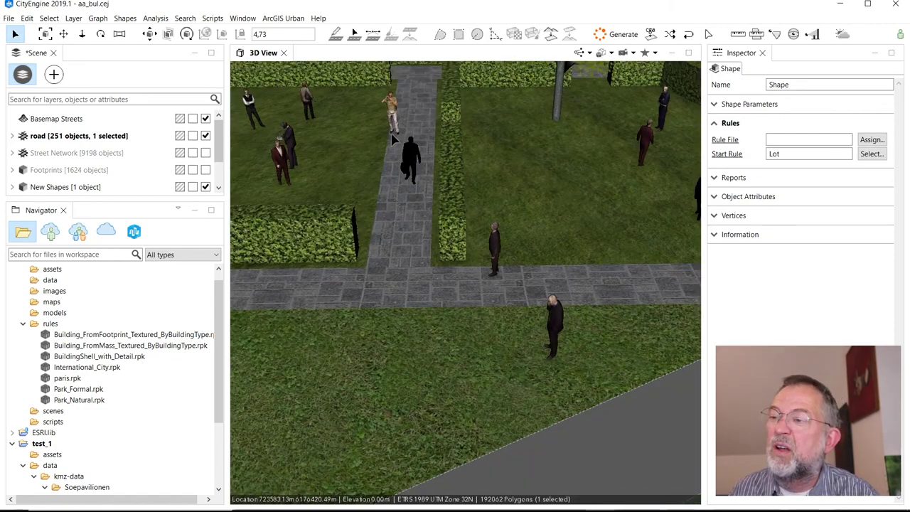
scroll(139, 423, down, 3)
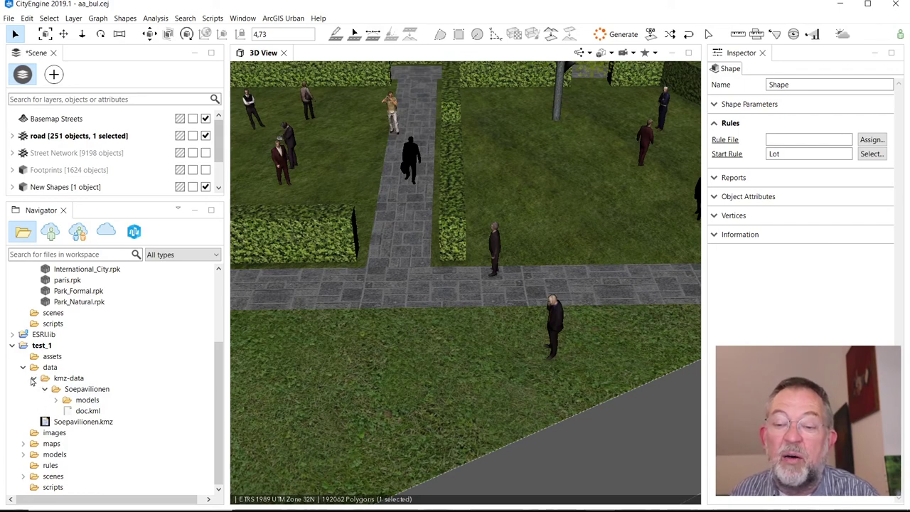
Expand ESRI.lib's Facades > International > Groundfloors folders in the Navigator.
click(13, 334)
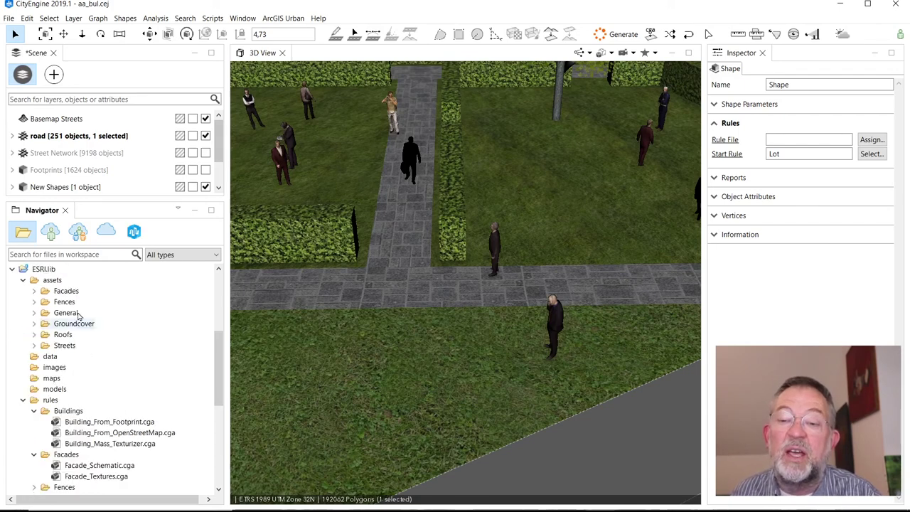
click(35, 292)
click(44, 302)
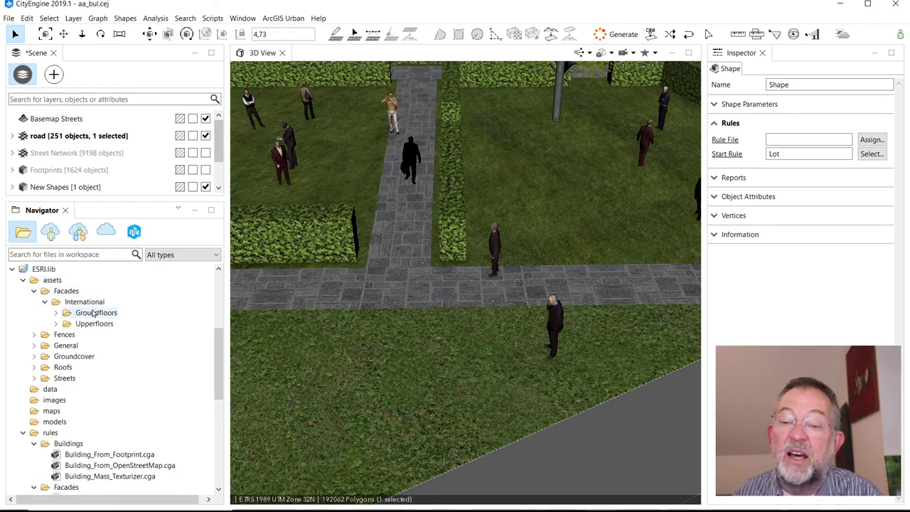
click(57, 314)
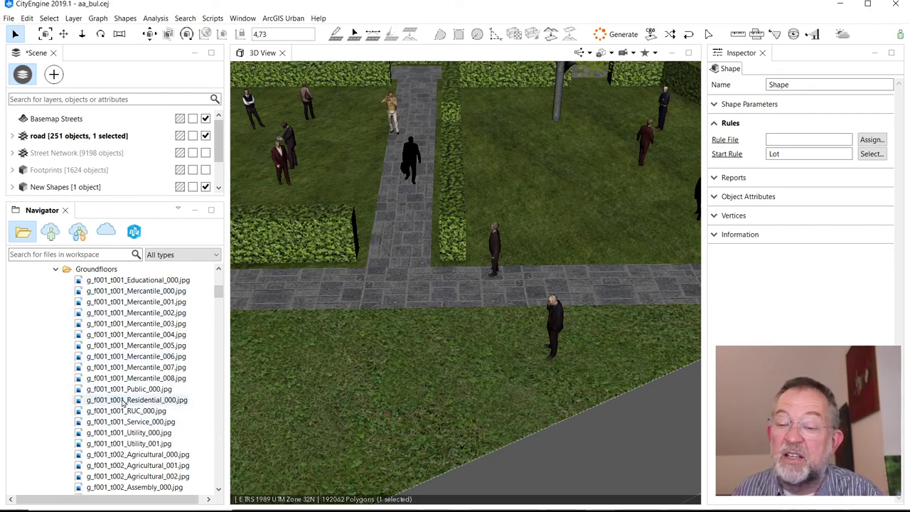
Preview the g_f001_t001_RUC_000.jpg texture, then switch to the PowerPoint slide.
click(110, 411)
double_click(91, 411)
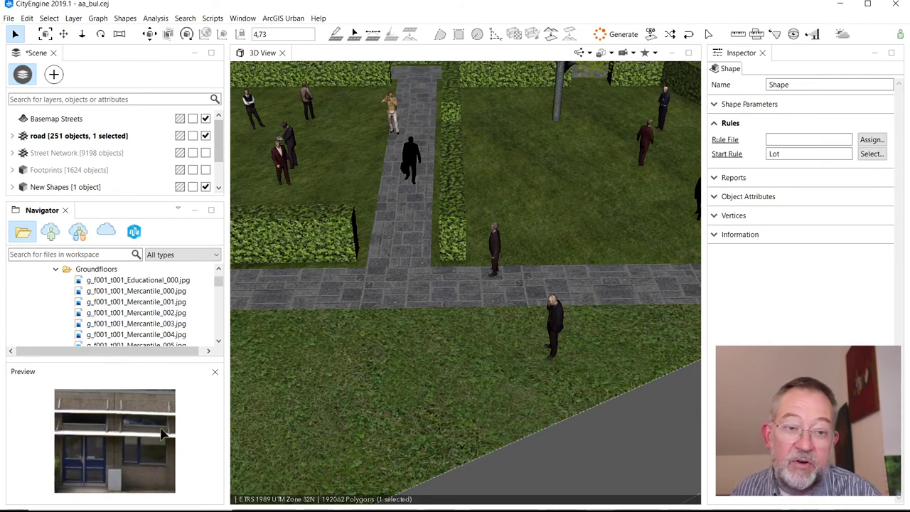
key(alt+Tab)
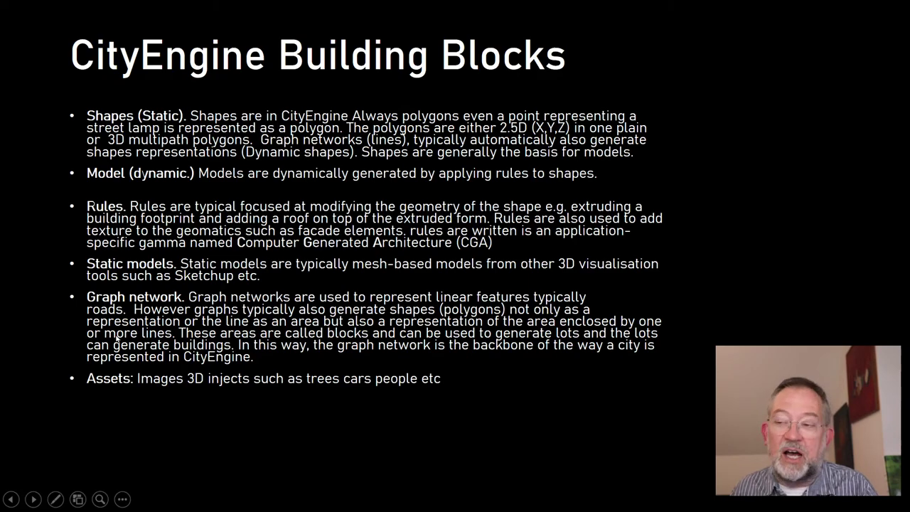
Return to CityEngine, zoom the 3D View out and frame the selected road loop with F.
key(alt+Tab)
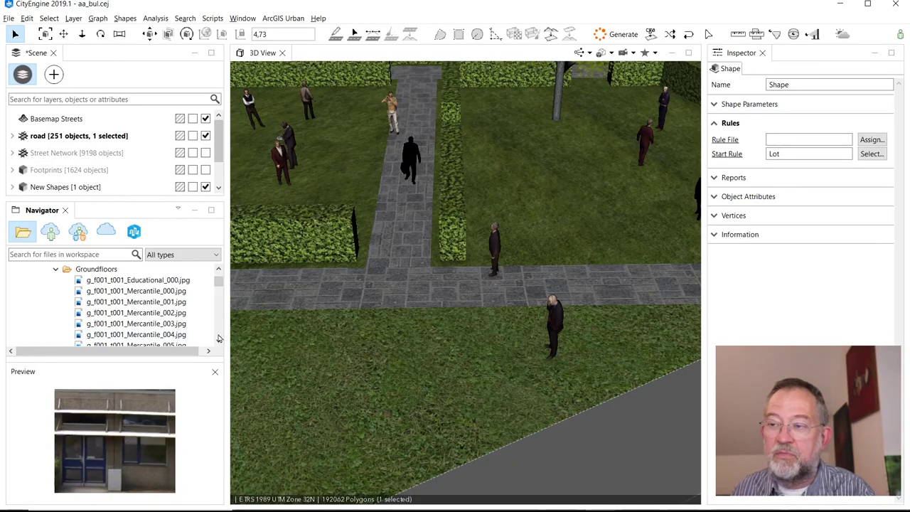
scroll(336, 327, down, 5)
scroll(239, 355, down, 5)
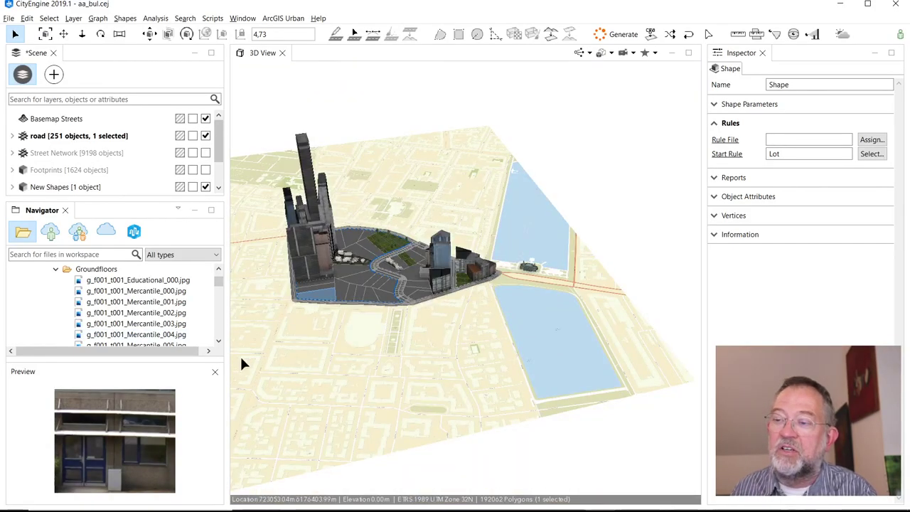
scroll(239, 355, up, 4)
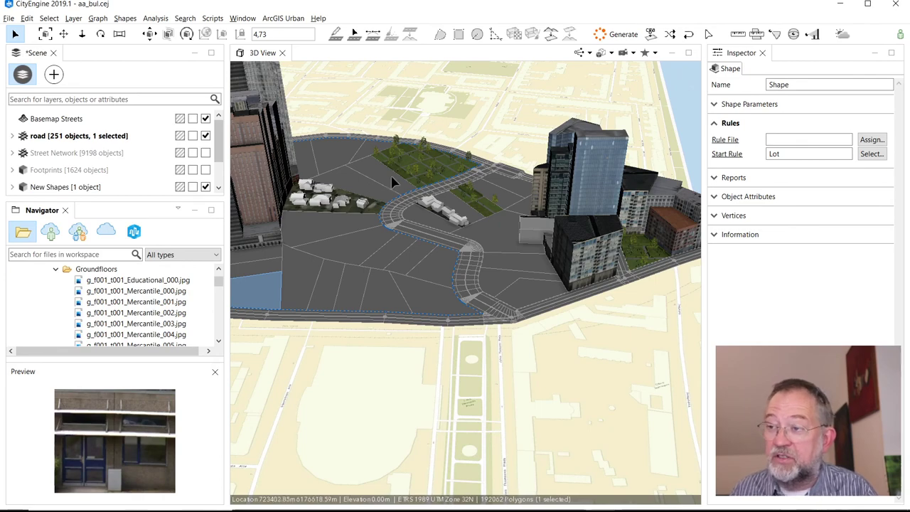
scroll(451, 163, up, 5)
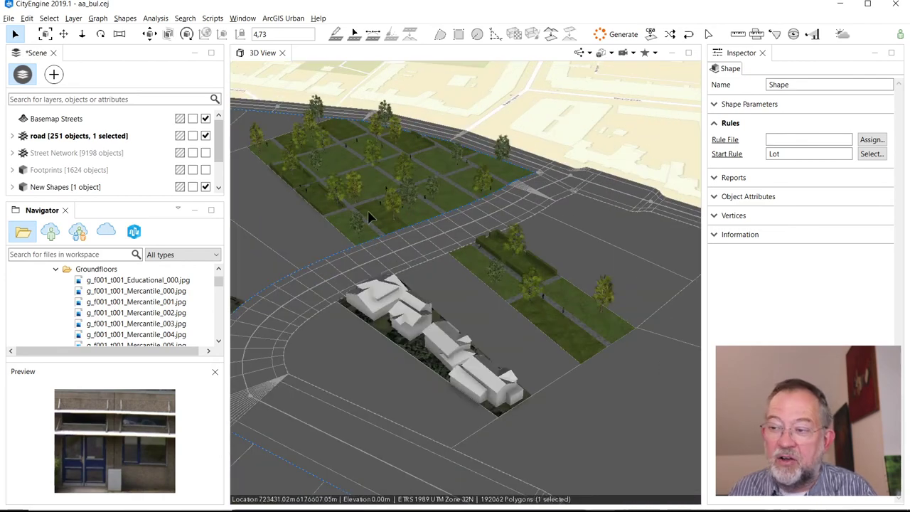
key(f)
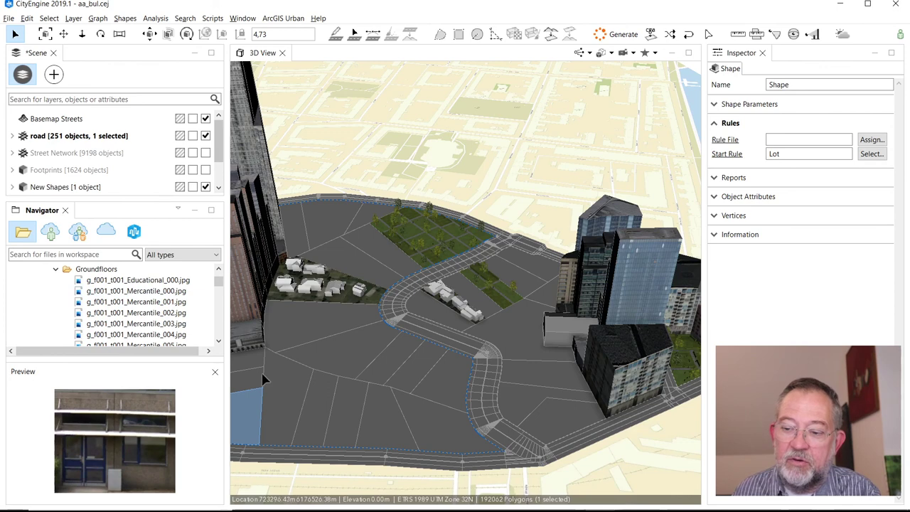
scroll(201, 301, down, 10)
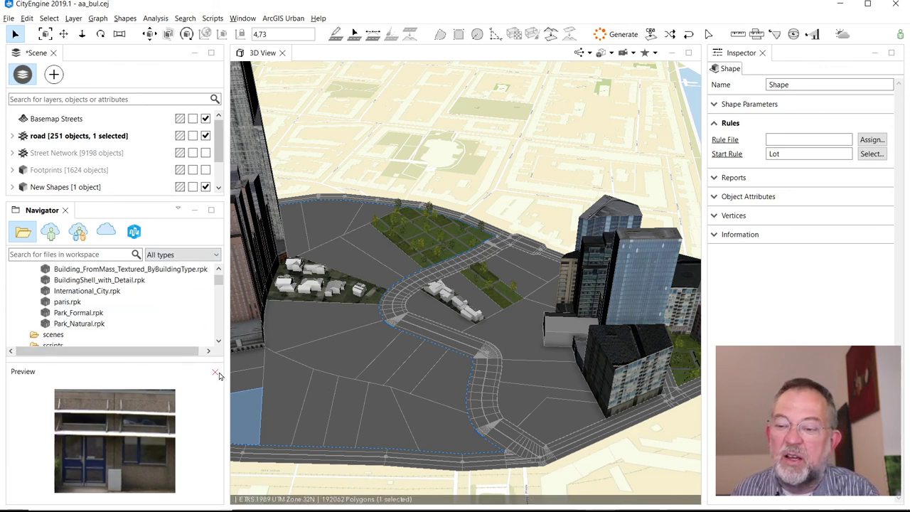
Close the texture preview and collapse rules, Groundfloors and ESRI.lib to reveal test_1.
click(216, 373)
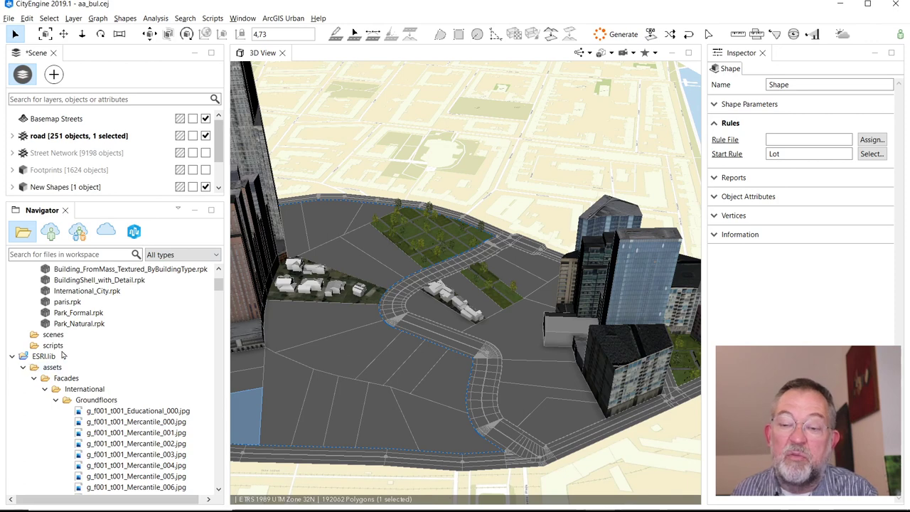
scroll(62, 353, up, 3)
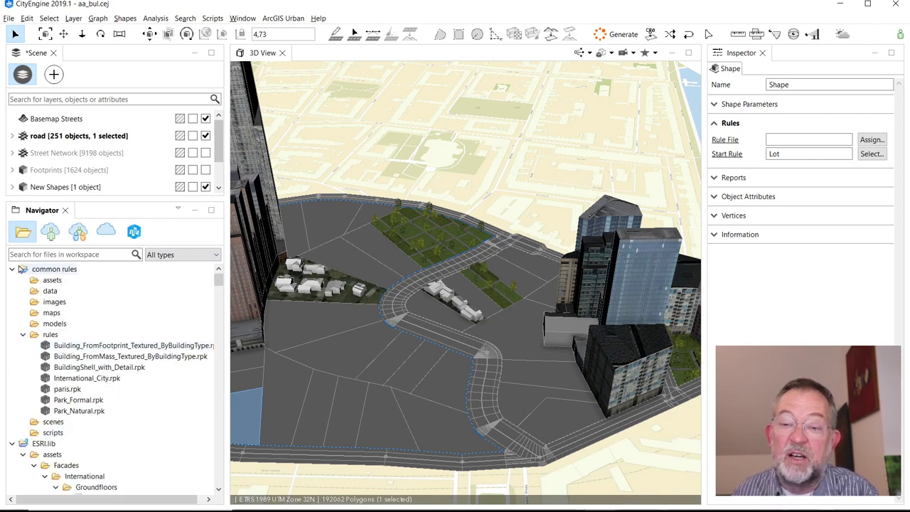
click(23, 335)
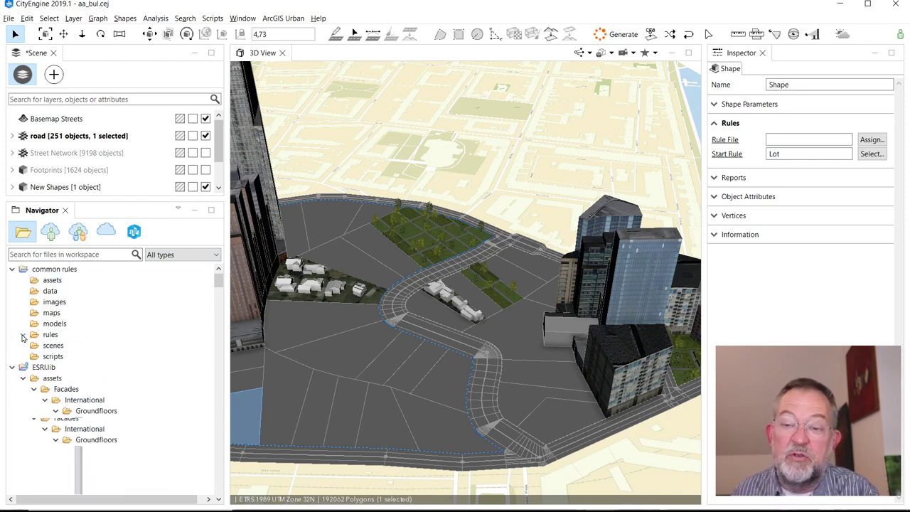
click(56, 411)
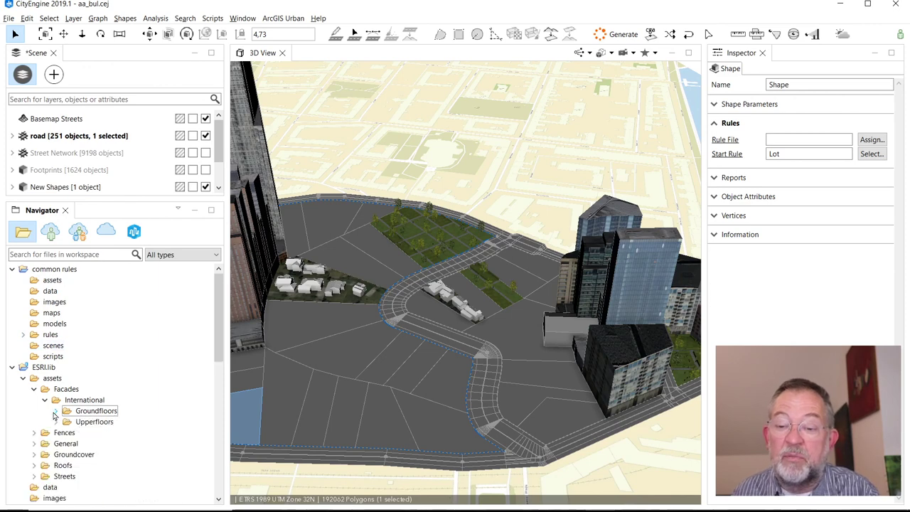
click(11, 366)
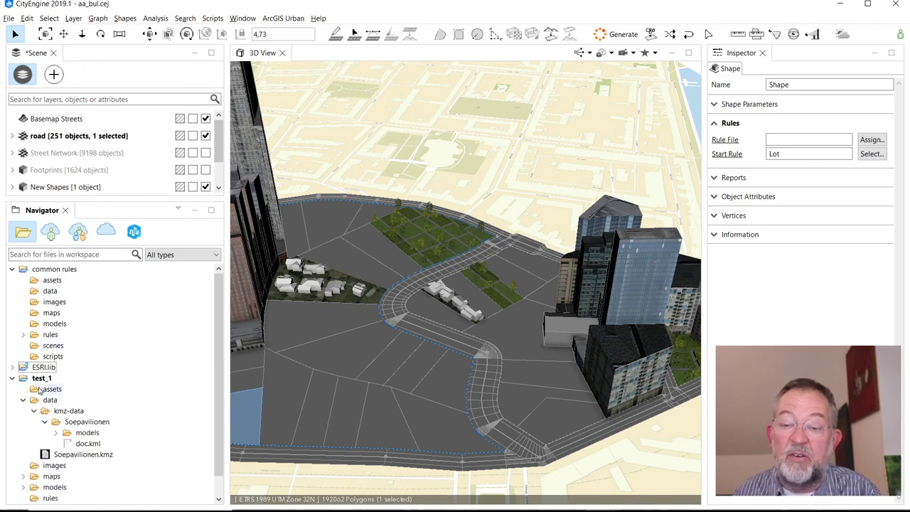